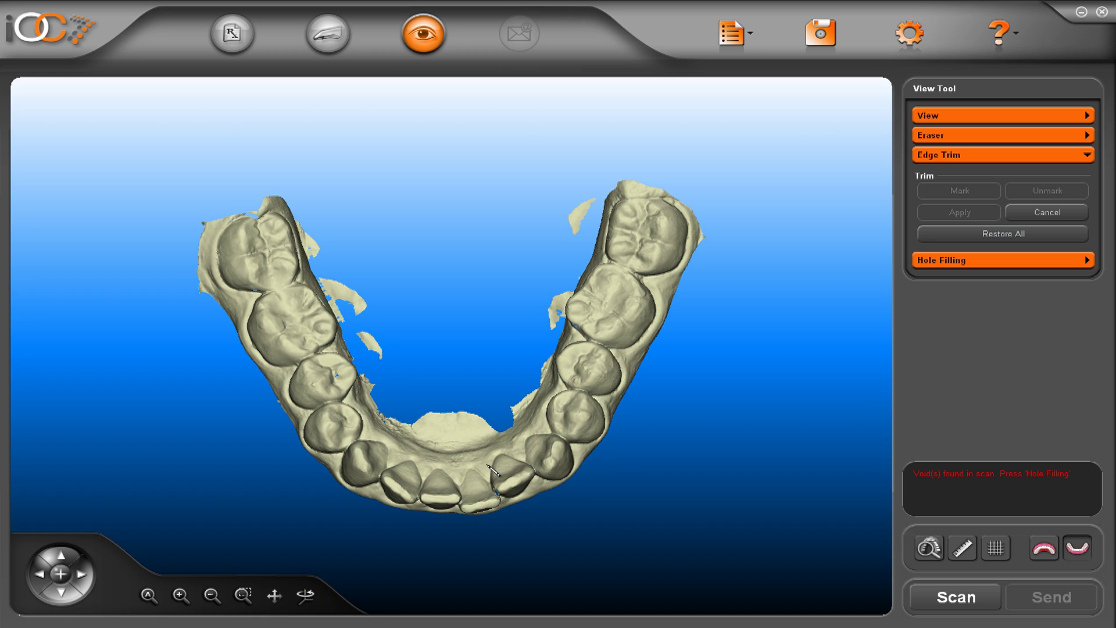
Trim the loose tissue inside the lower arch, then restore all trimmed areas from a front view
{"action": "mouse_move", "coordinate": [301, 222]}
{"action": "left_mouse_down"}
{"action": "mouse_move", "coordinate": [381, 386]}
{"action": "mouse_move", "coordinate": [432, 439]}
{"action": "mouse_move", "coordinate": [499, 428]}
{"action": "mouse_move", "coordinate": [561, 325]}
{"action": "mouse_move", "coordinate": [606, 205]}
{"action": "mouse_move", "coordinate": [494, 167]}
{"action": "mouse_move", "coordinate": [300, 221]}
{"action": "left_mouse_up"}
{"action": "left_click", "coordinate": [959, 190]}
{"action": "left_click", "coordinate": [958, 212]}
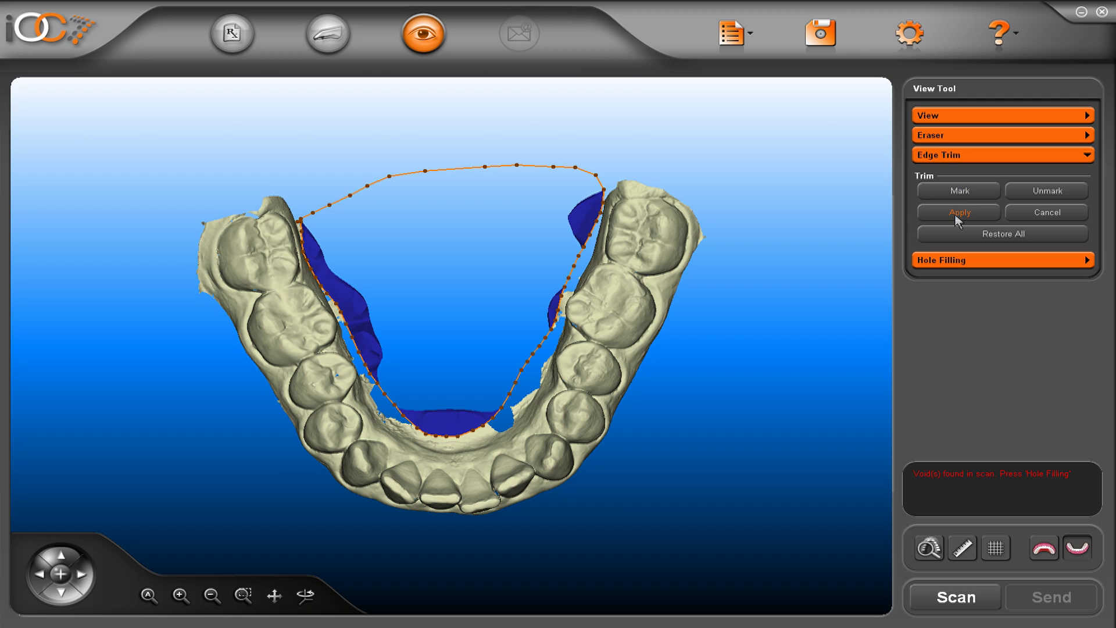
{"action": "left_click_drag", "start_coordinate": [530, 514], "coordinate": [530, 398]}
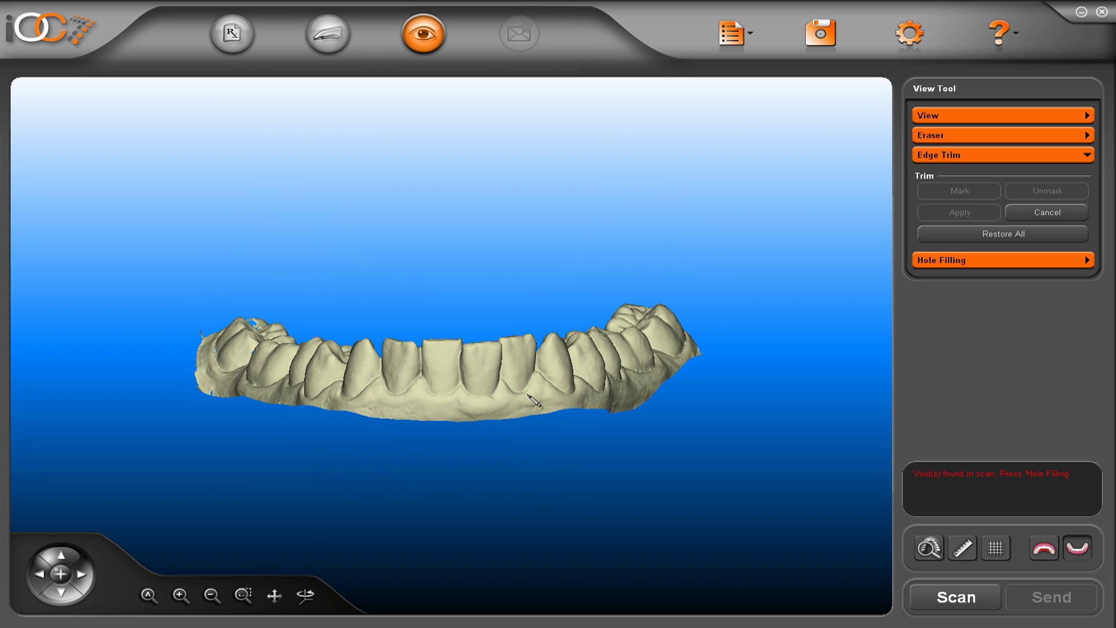
{"action": "left_click", "coordinate": [942, 235]}
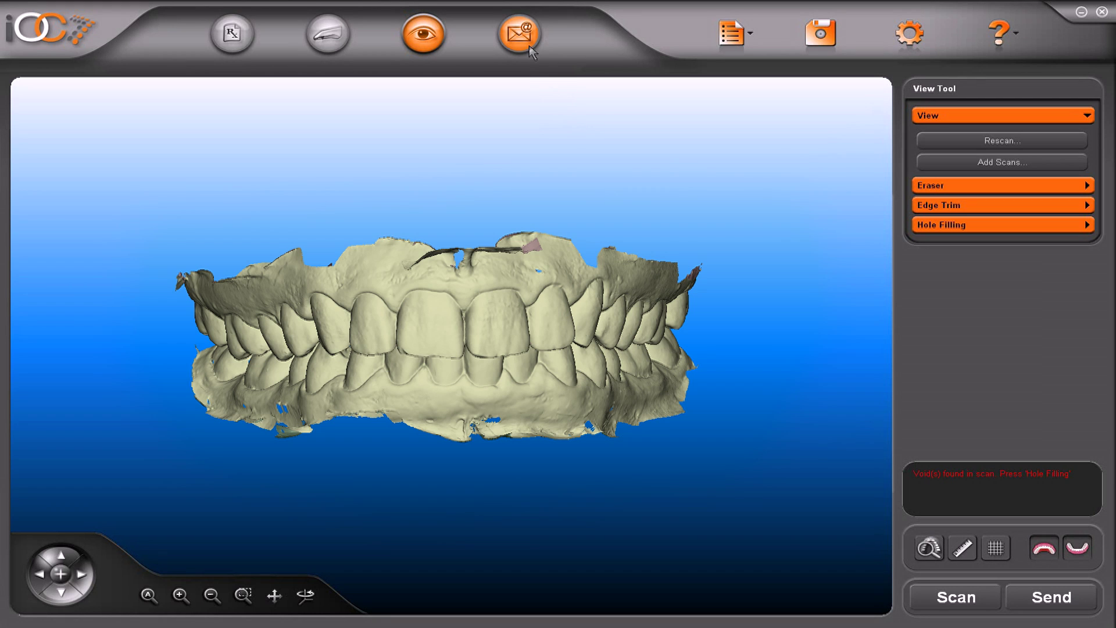
Send the scan, launch Cadent Case Manager and enter the username on the MyAligntech sign-in page
{"action": "left_click", "coordinate": [519, 33]}
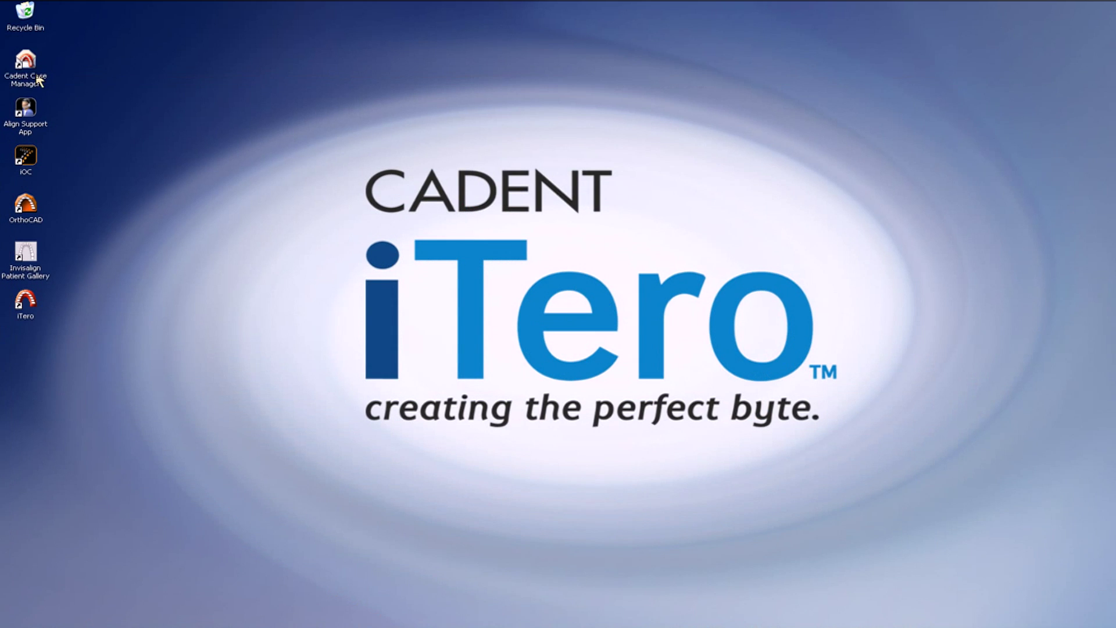
{"action": "double_click", "coordinate": [39, 77]}
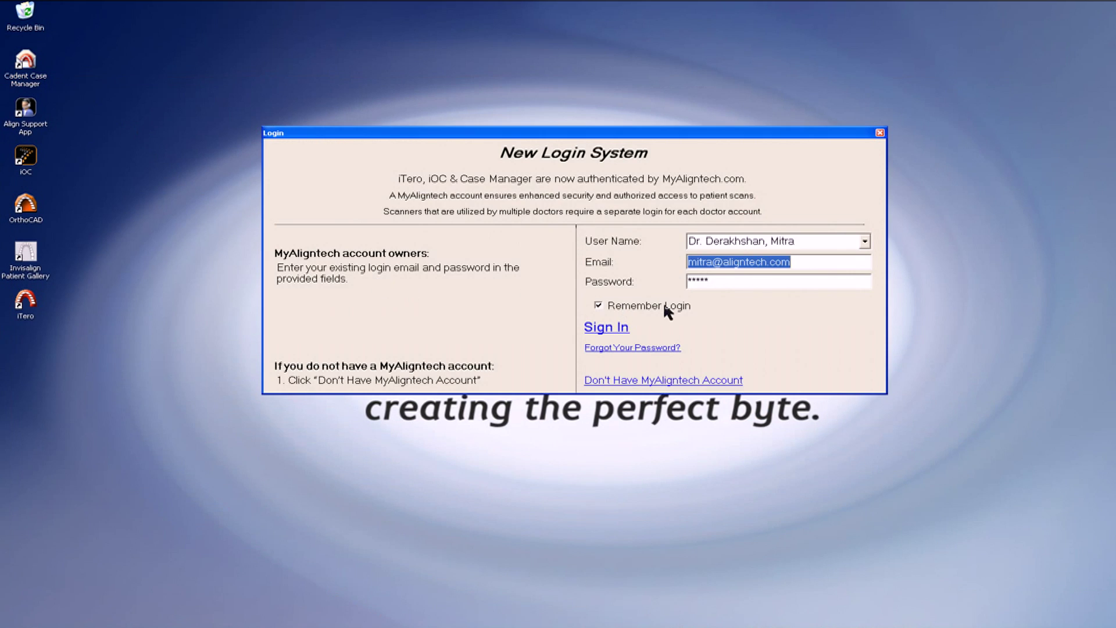
{"action": "left_click", "coordinate": [616, 328]}
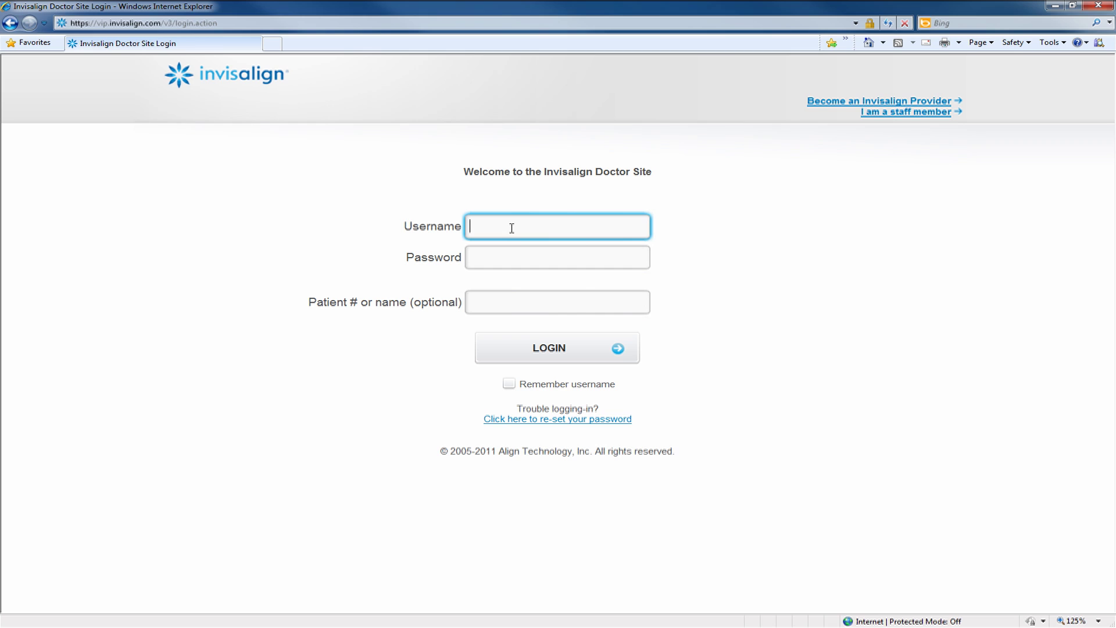
Log in with the doctor's account password and begin adding a new patient
{"action": "key", "text": "Tab"}
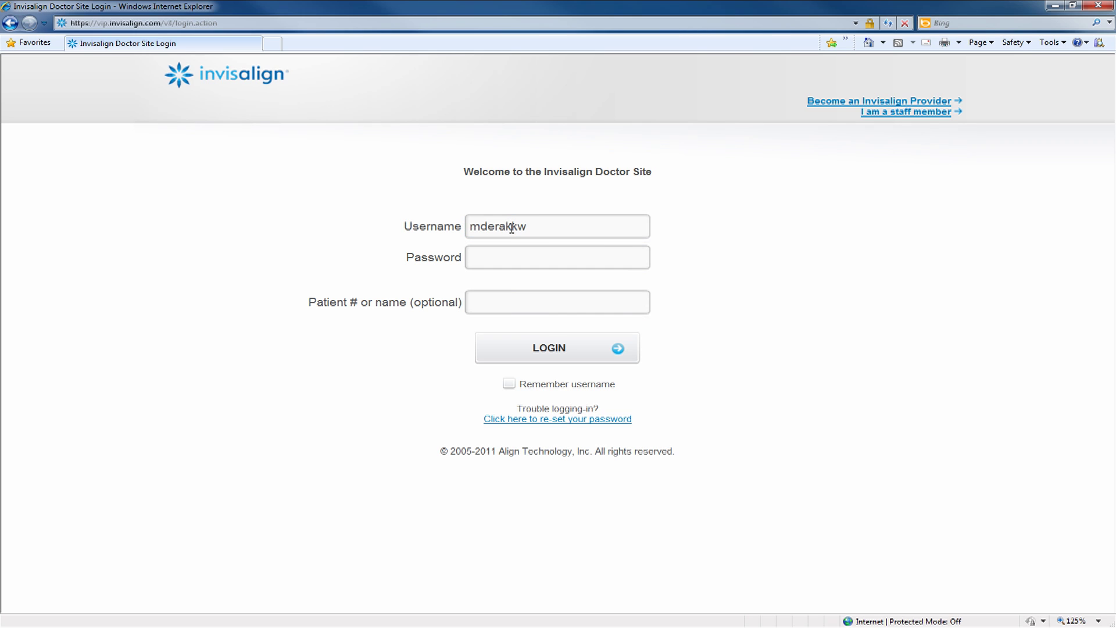
{"action": "type", "text": "•••••••••"}
{"action": "left_click", "coordinate": [558, 349]}
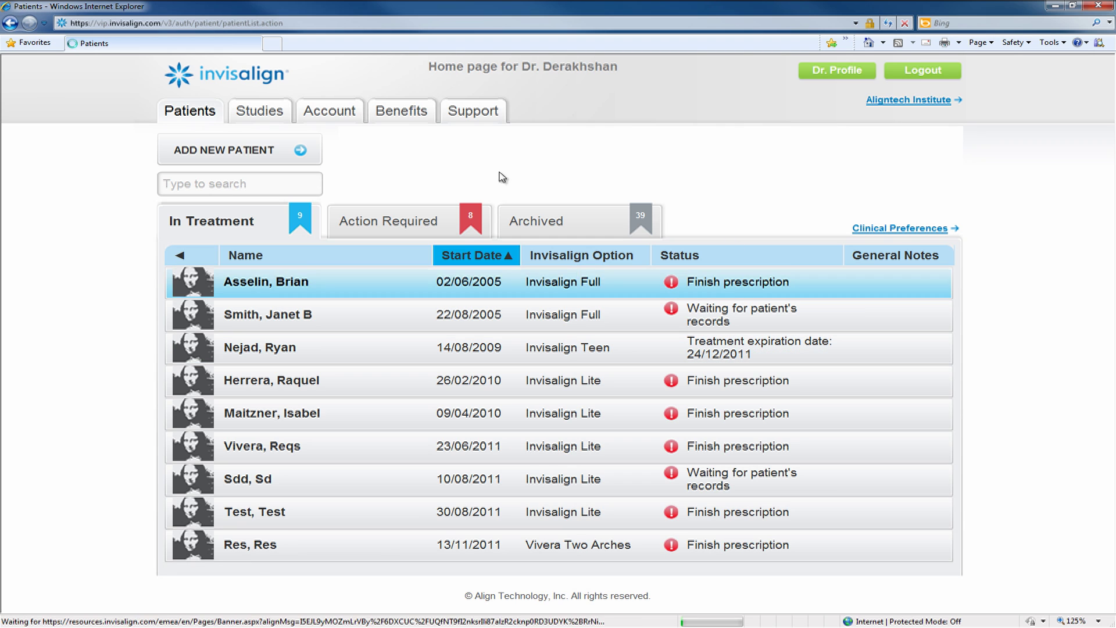
{"action": "left_click", "coordinate": [231, 153]}
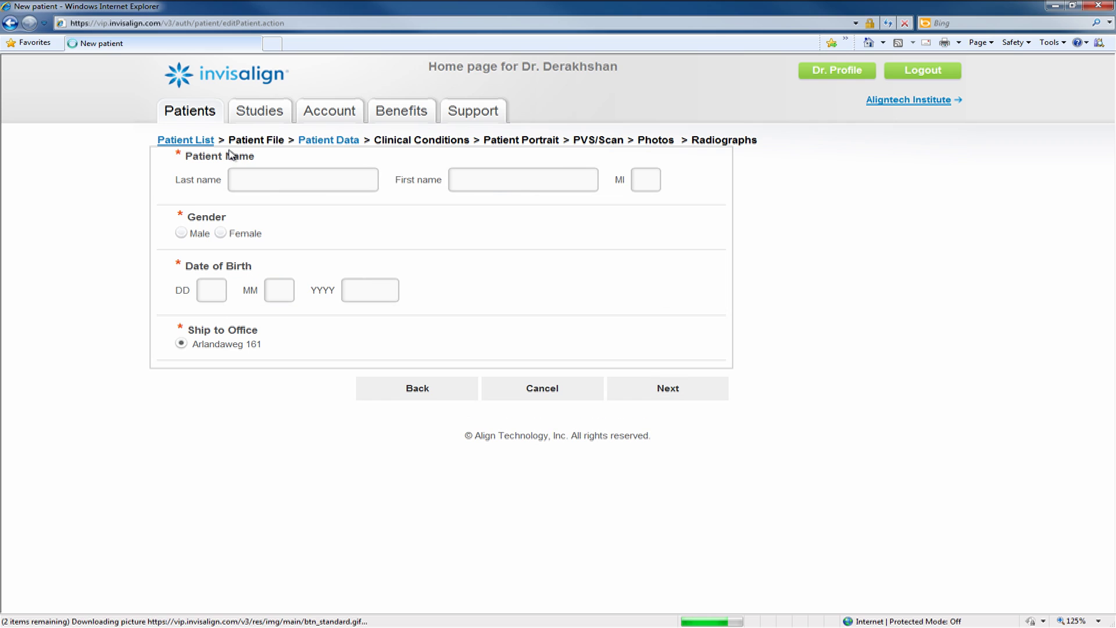
Enter the patient's last and first name and set gender to Female
{"action": "left_click", "coordinate": [236, 178]}
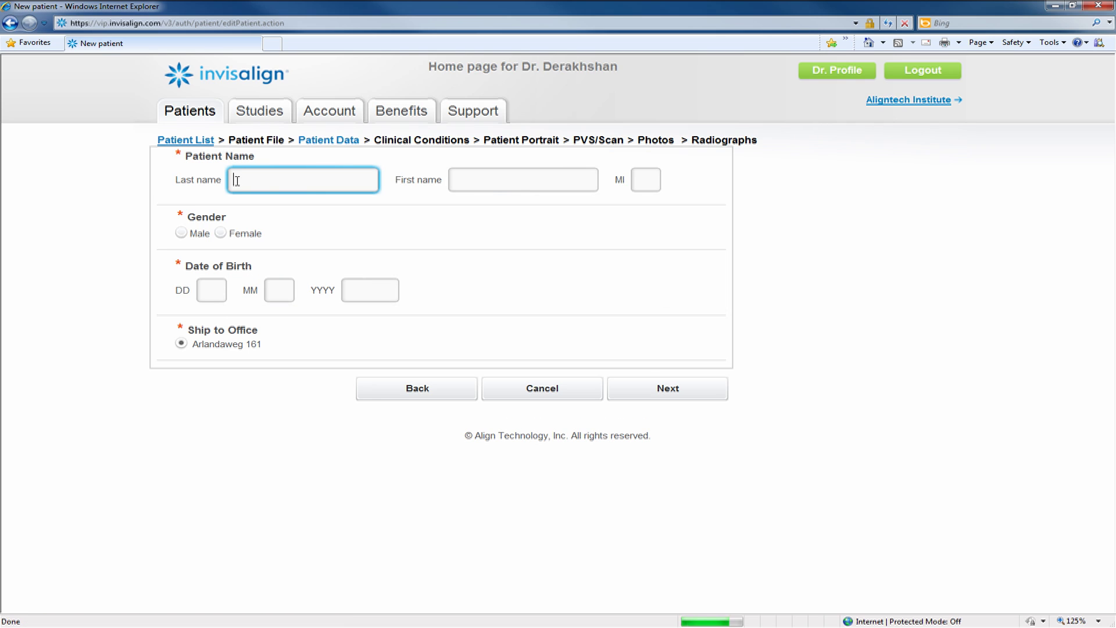
{"action": "left_click", "coordinate": [482, 180]}
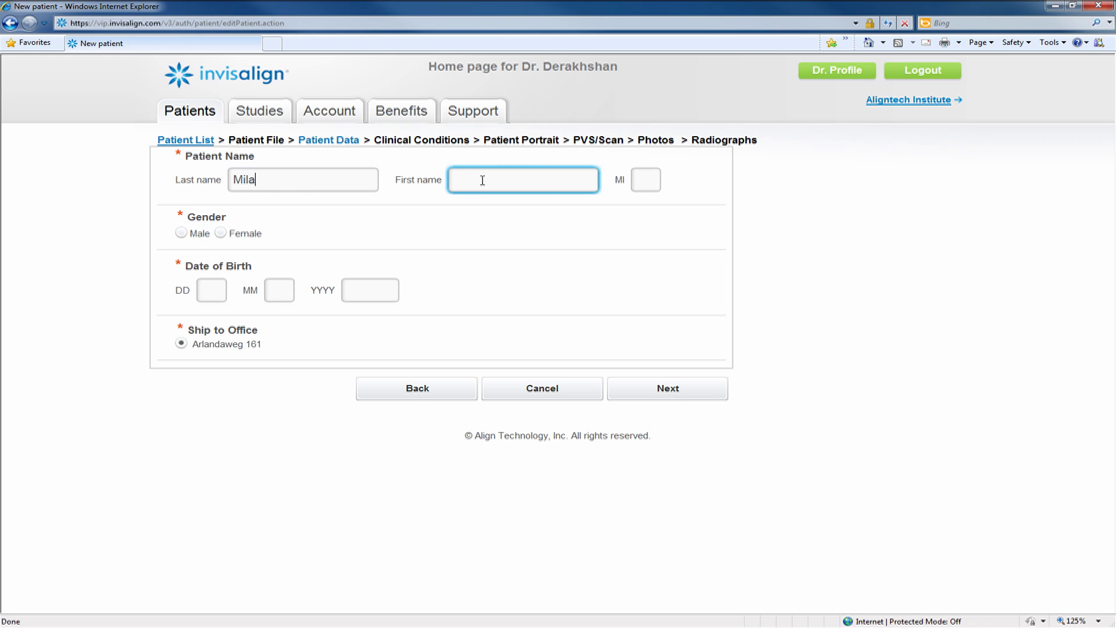
{"action": "left_click", "coordinate": [220, 232]}
{"action": "left_click", "coordinate": [210, 296]}
{"action": "type", "text": "20"}
{"action": "left_click", "coordinate": [277, 288]}
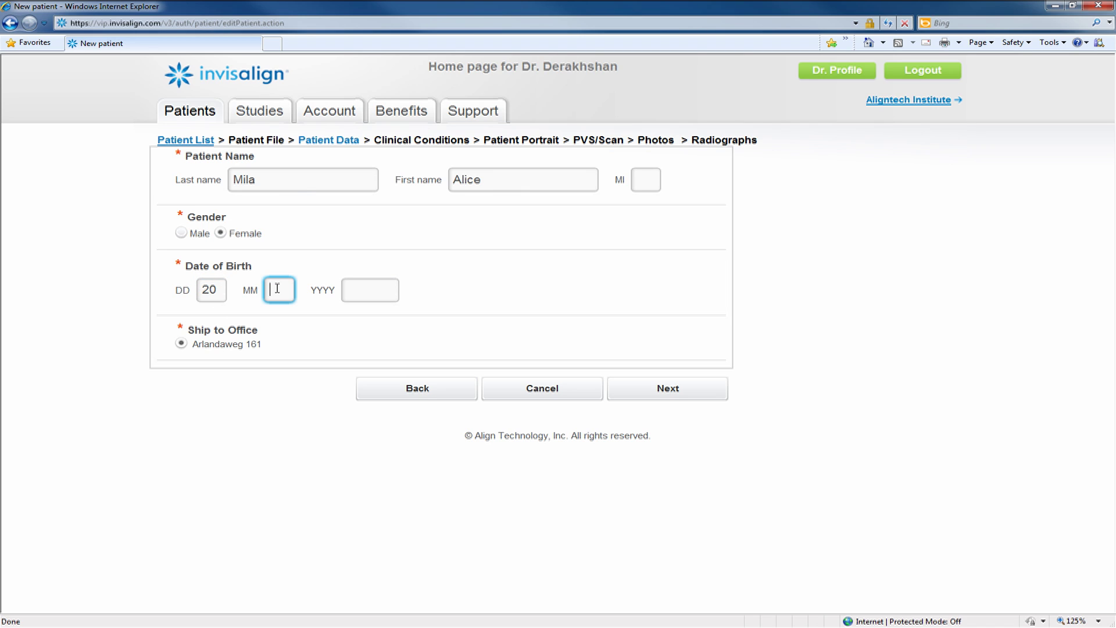
{"action": "type", "text": "2"}
{"action": "left_click", "coordinate": [367, 285]}
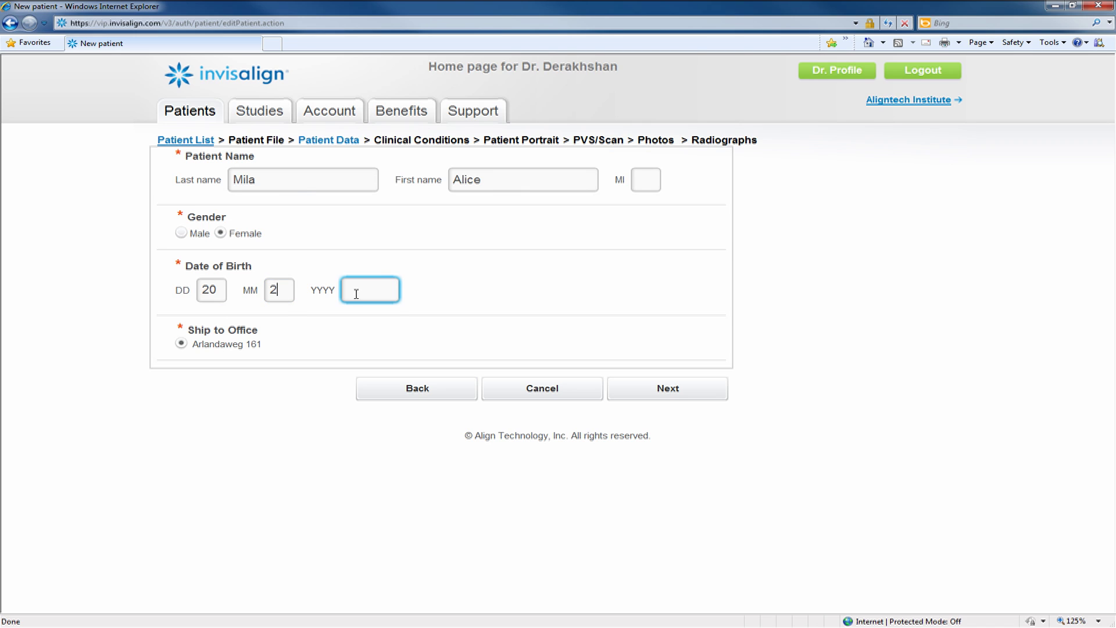
{"action": "type", "text": "1992"}
{"action": "left_click", "coordinate": [668, 389]}
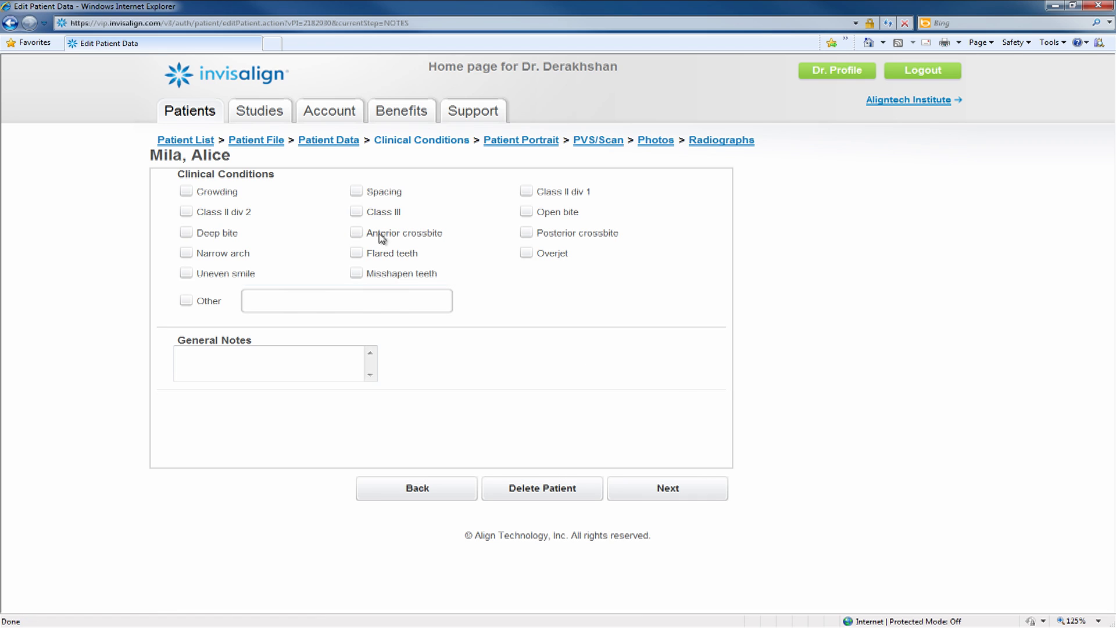
Tick Crowding and add the general note 'Patient with Intraoral scan record', then continue
{"action": "left_click", "coordinate": [185, 194]}
{"action": "left_click", "coordinate": [204, 351]}
{"action": "type", "text": "Patient with "}
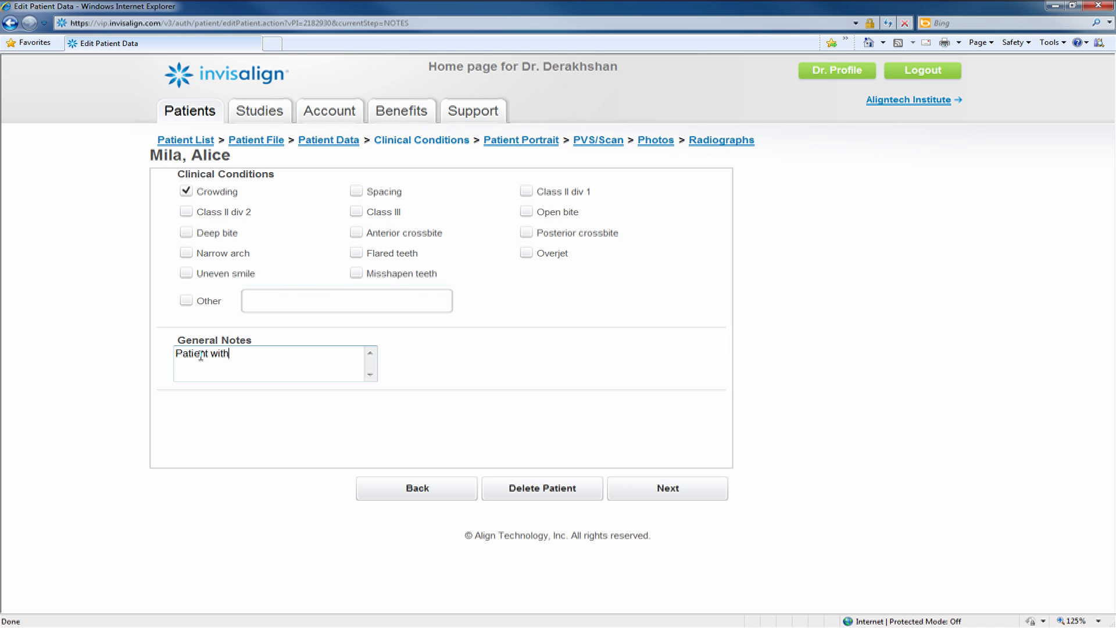
{"action": "type", "text": "Intraoral scan records"}
{"action": "left_click", "coordinate": [663, 485]}
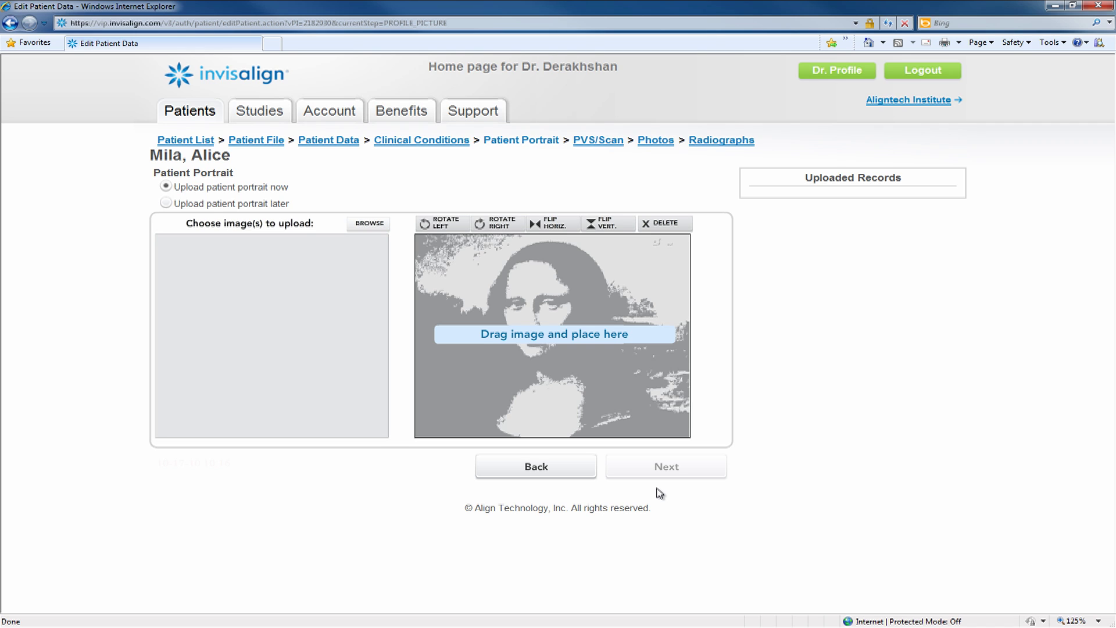
Choose 'Upload patient portrait later' and proceed to the PVS/Scan step
{"action": "left_click", "coordinate": [166, 203]}
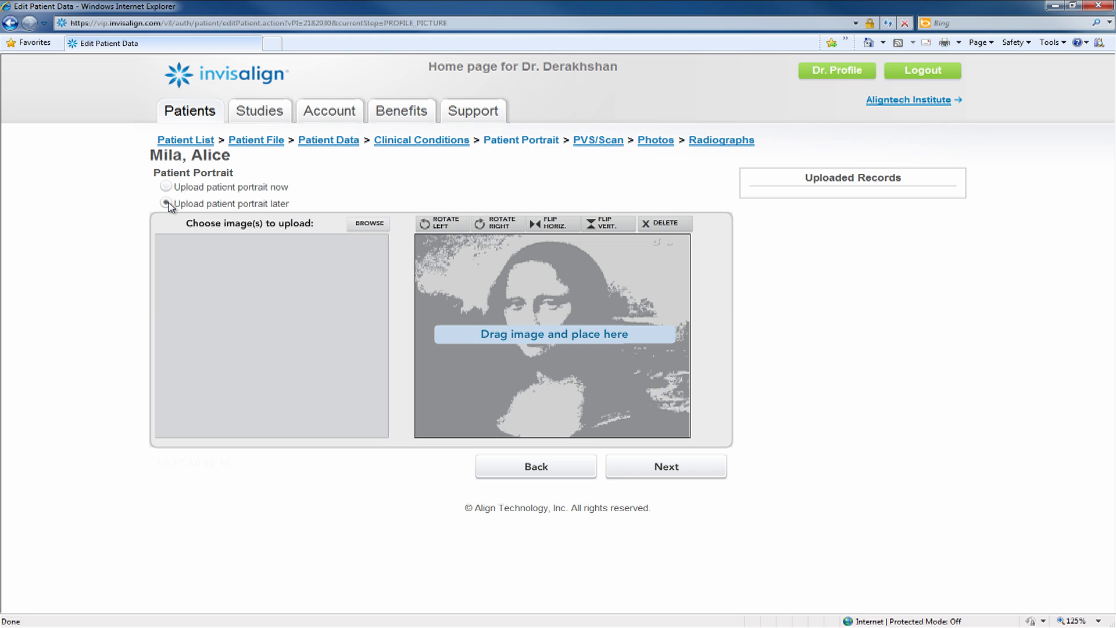
{"action": "left_click", "coordinate": [666, 468]}
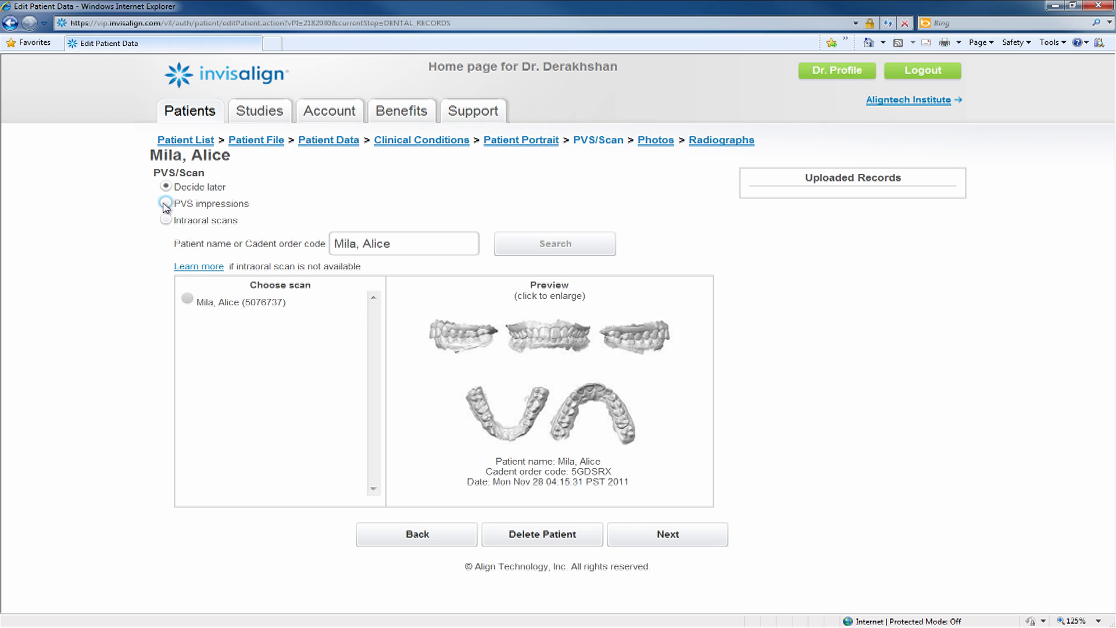
Select Intraoral scans, pick the patient's scan, and proceed to Photos
{"action": "left_click", "coordinate": [166, 221]}
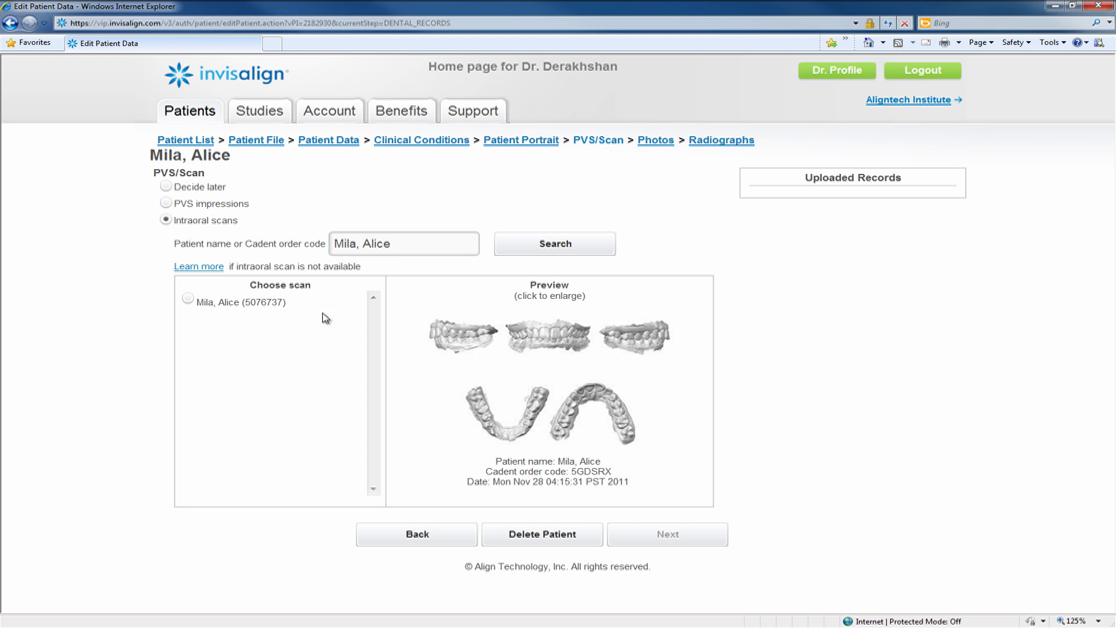
{"action": "left_click", "coordinate": [188, 299]}
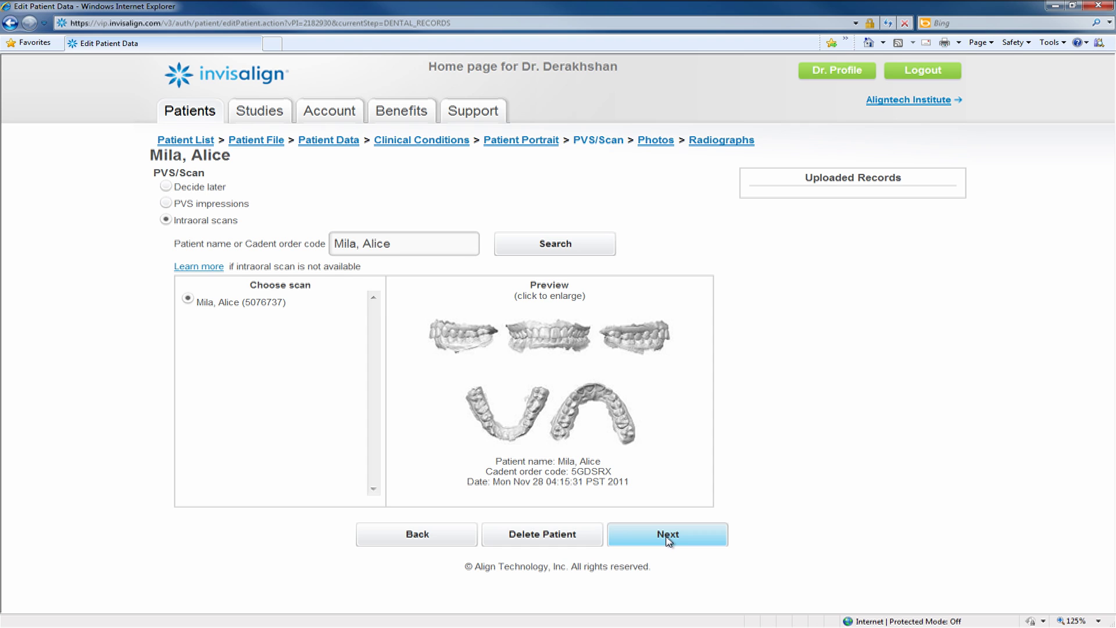
{"action": "left_click", "coordinate": [668, 534]}
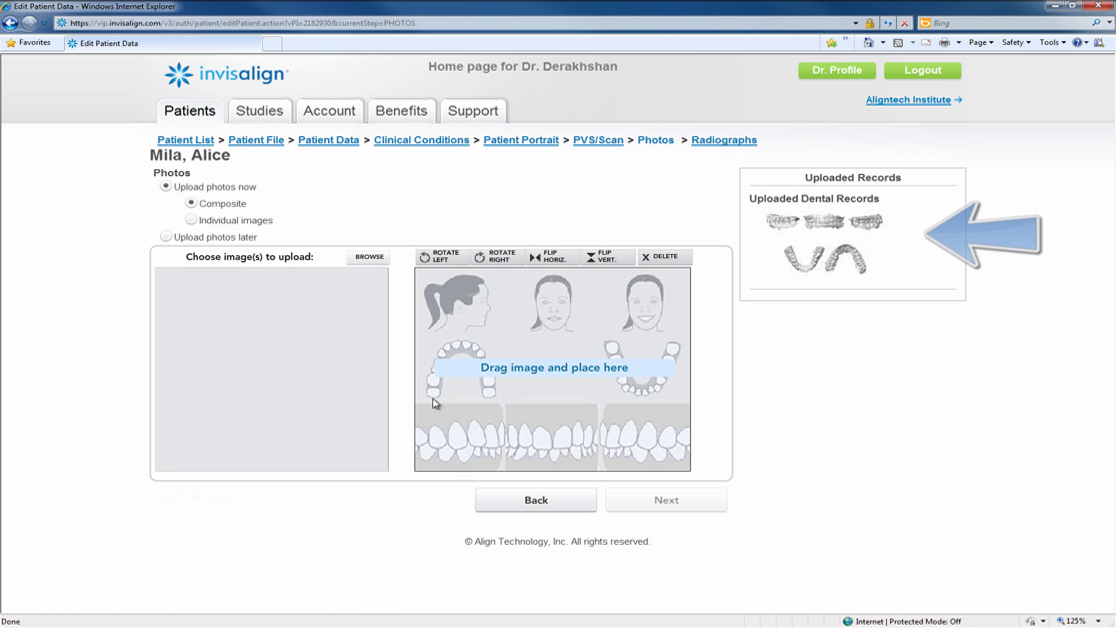
Choose 'Upload photos later', finish with no radiographs, and start the prescription
{"action": "left_click", "coordinate": [166, 237]}
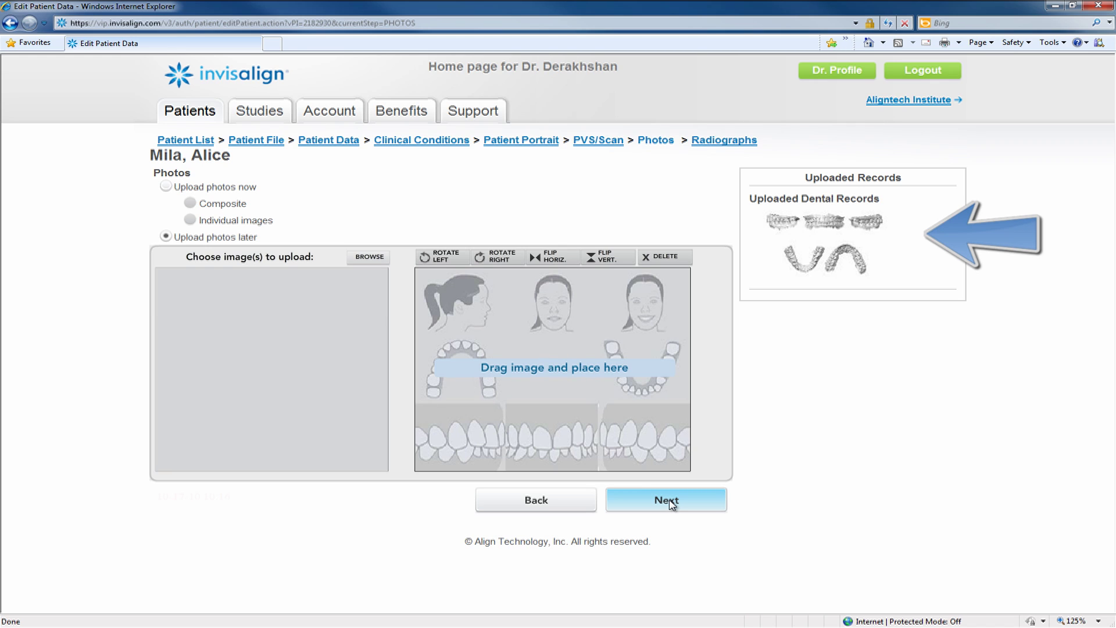
{"action": "left_click", "coordinate": [670, 503]}
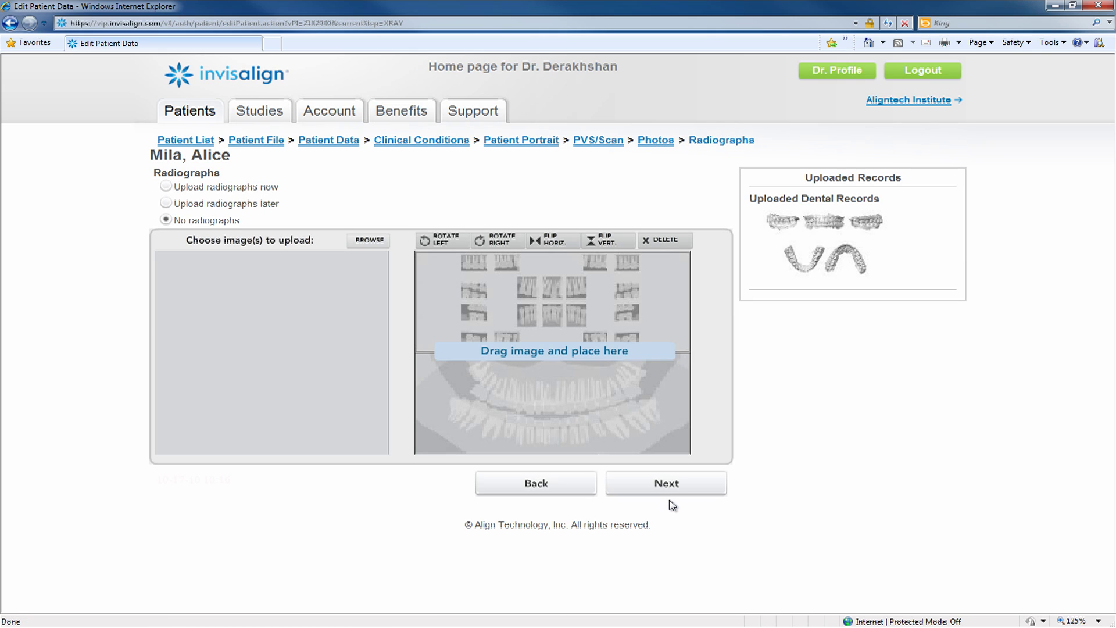
{"action": "left_click", "coordinate": [669, 484]}
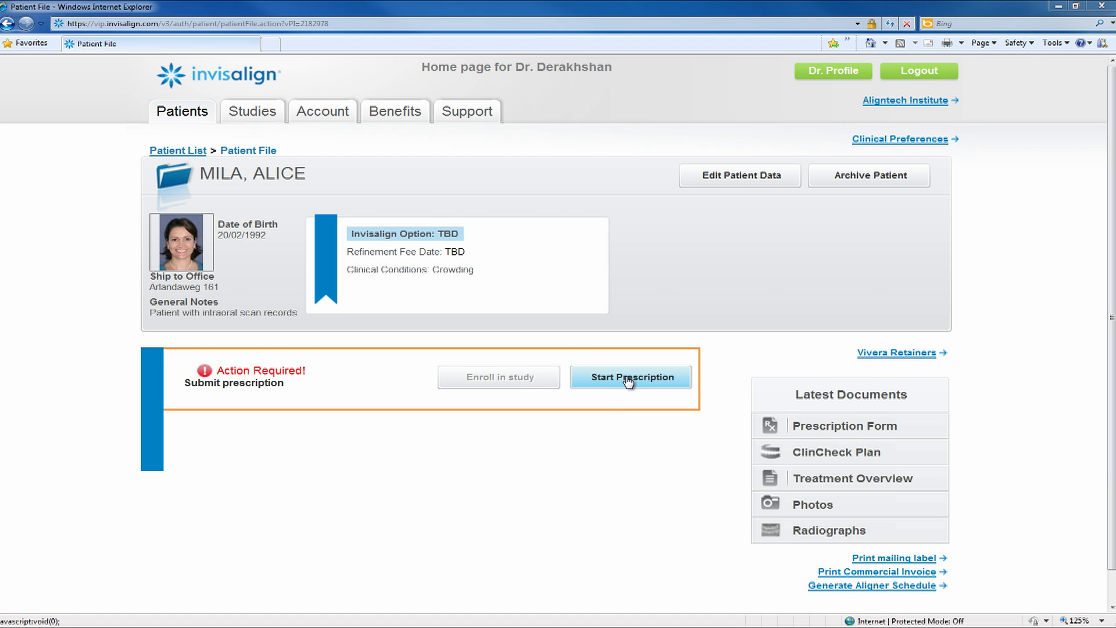
{"action": "left_click", "coordinate": [628, 380]}
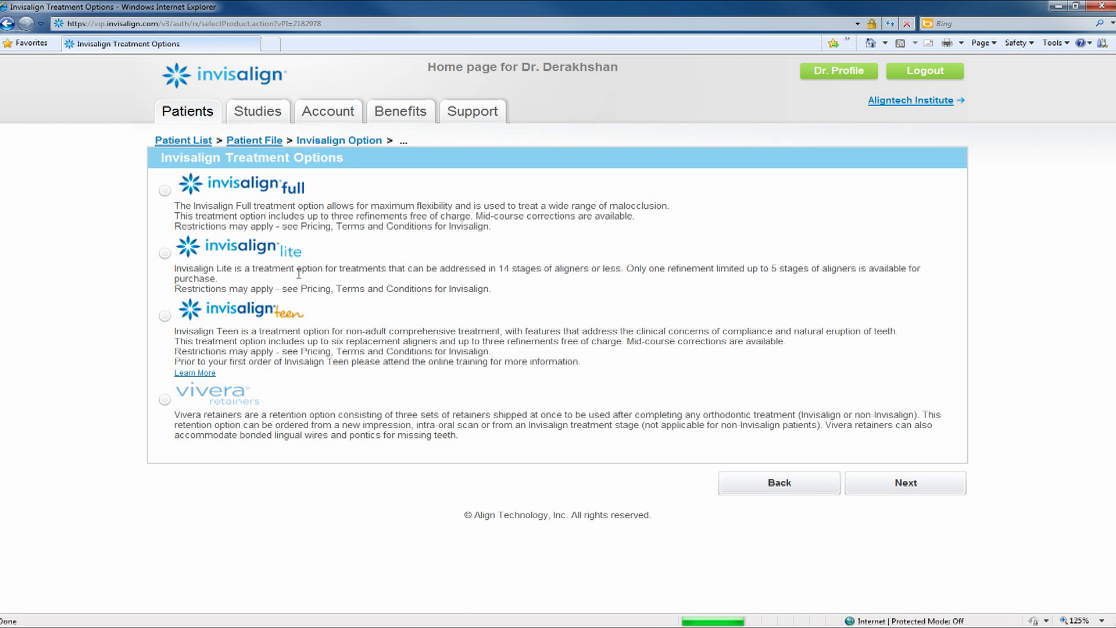
Choose Invisalign Full treating both arches and advance to the overjet step
{"action": "left_click", "coordinate": [165, 190]}
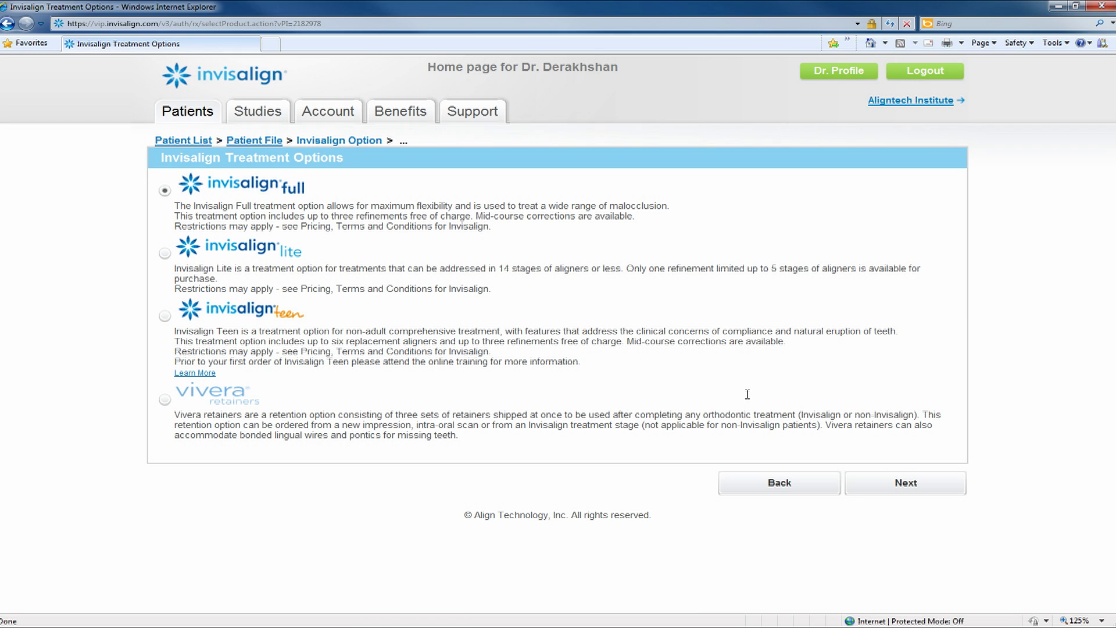
{"action": "left_click", "coordinate": [907, 485]}
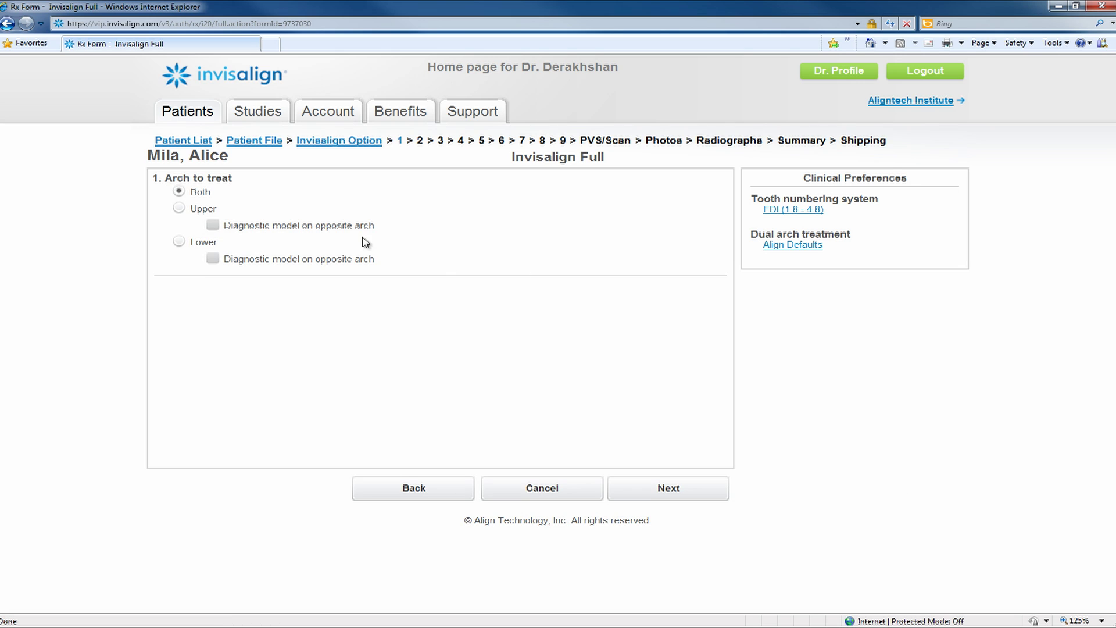
{"action": "left_click", "coordinate": [180, 191]}
{"action": "left_click", "coordinate": [663, 491]}
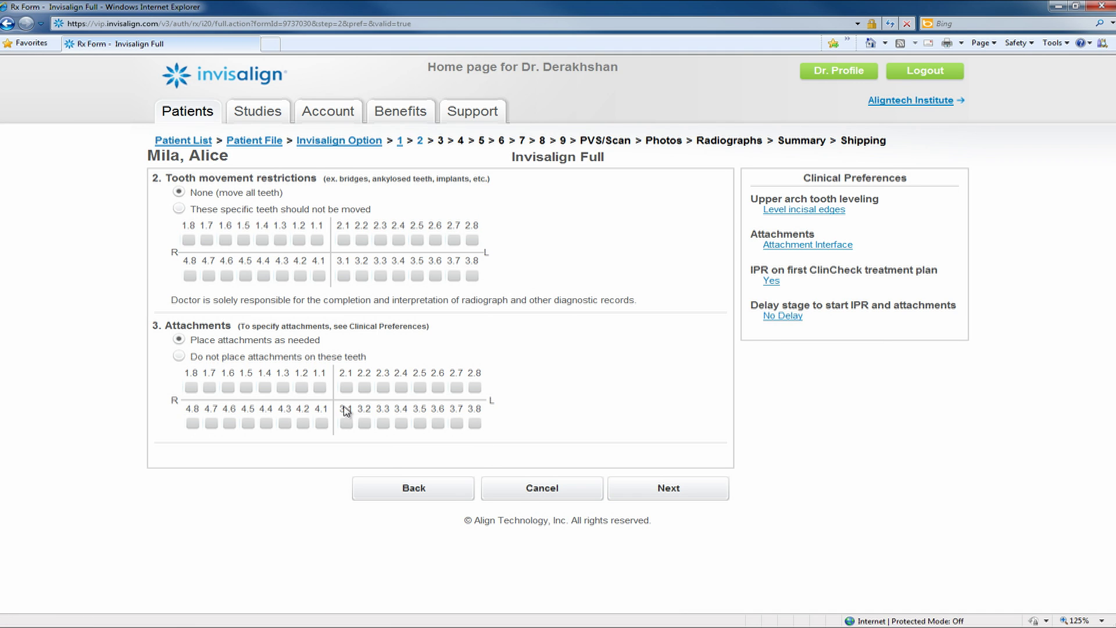
{"action": "left_click", "coordinate": [688, 492]}
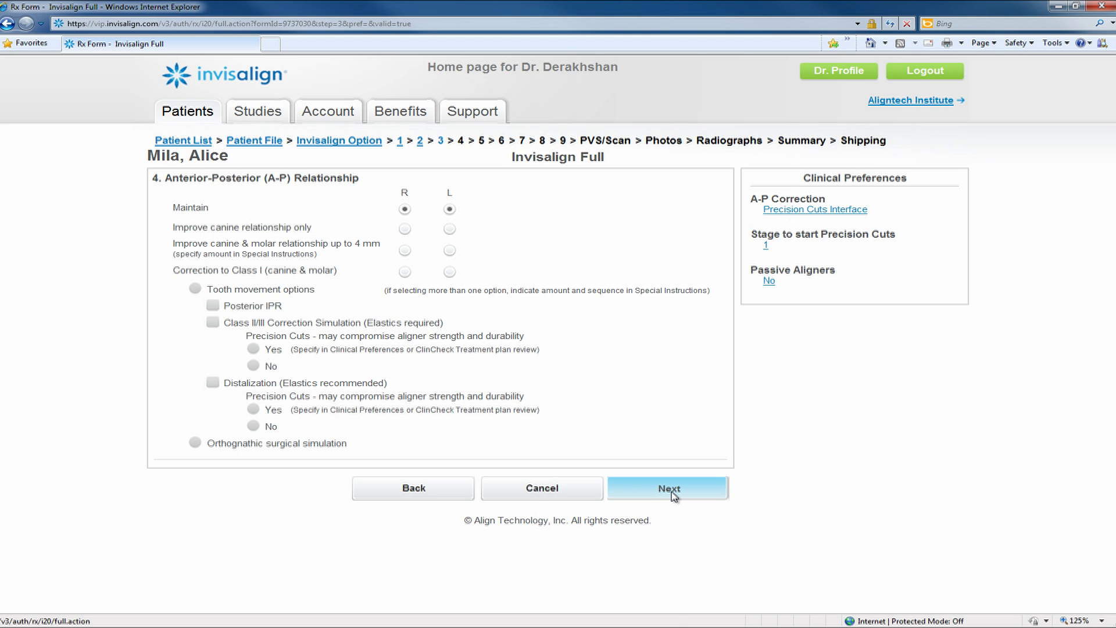
{"action": "left_click", "coordinate": [673, 494]}
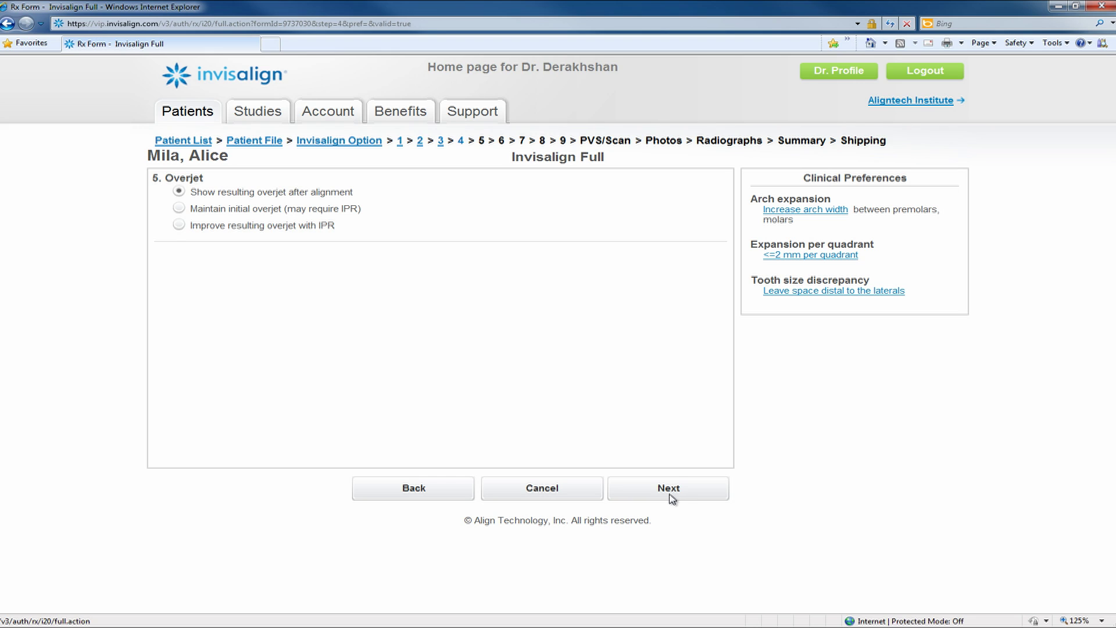
Set overjet to improve with IPR and maintain the initial overbite
{"action": "left_click", "coordinate": [178, 225]}
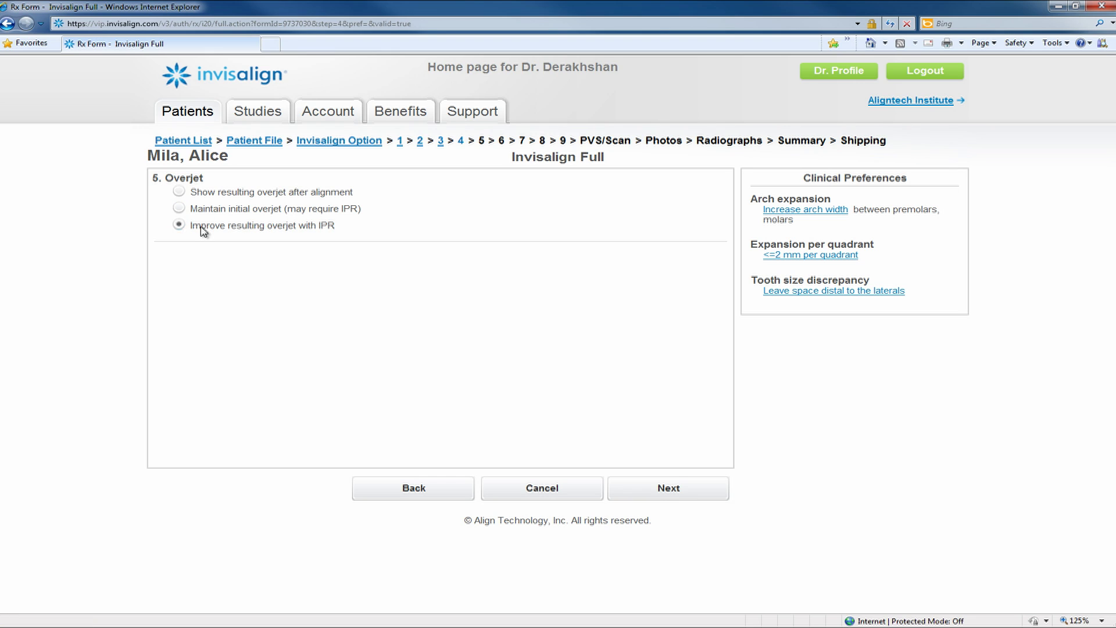
{"action": "left_click", "coordinate": [667, 490]}
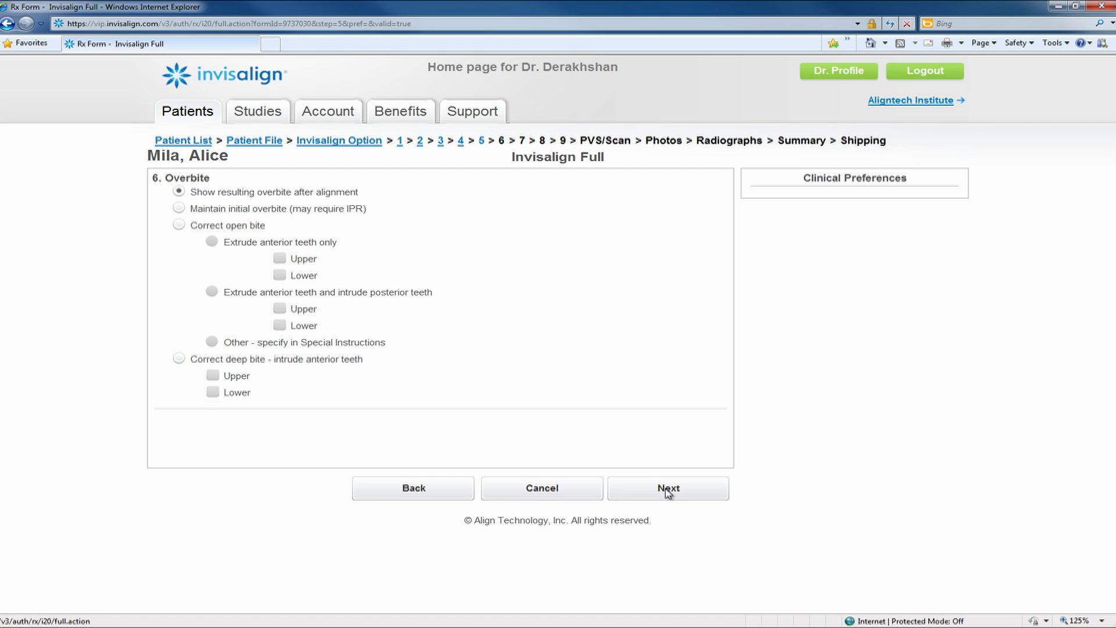
{"action": "left_click", "coordinate": [178, 209]}
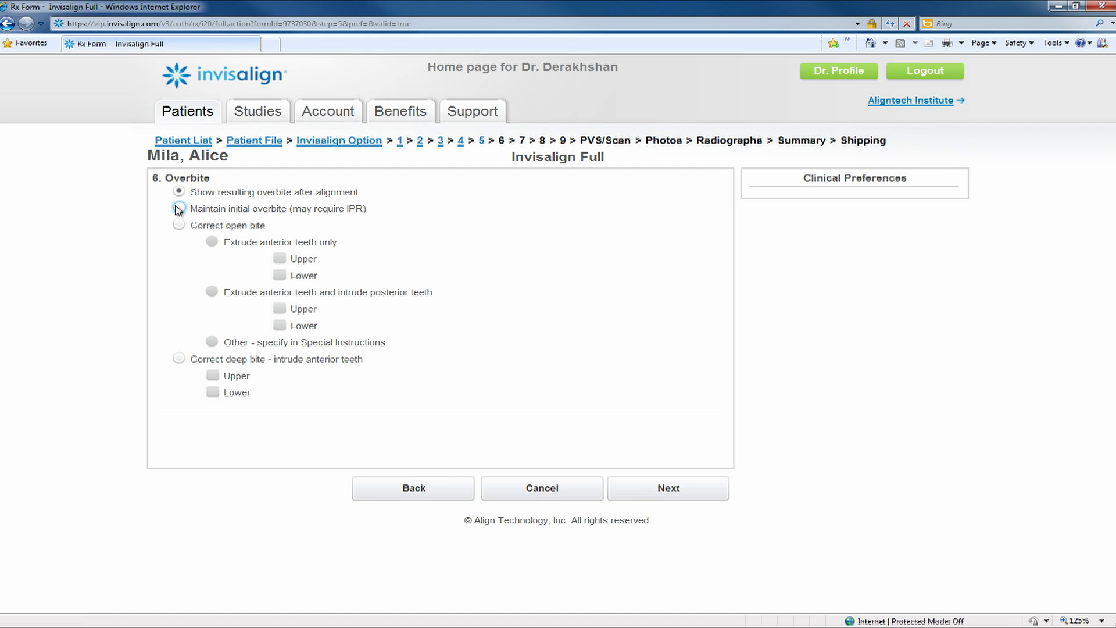
{"action": "left_click", "coordinate": [647, 495]}
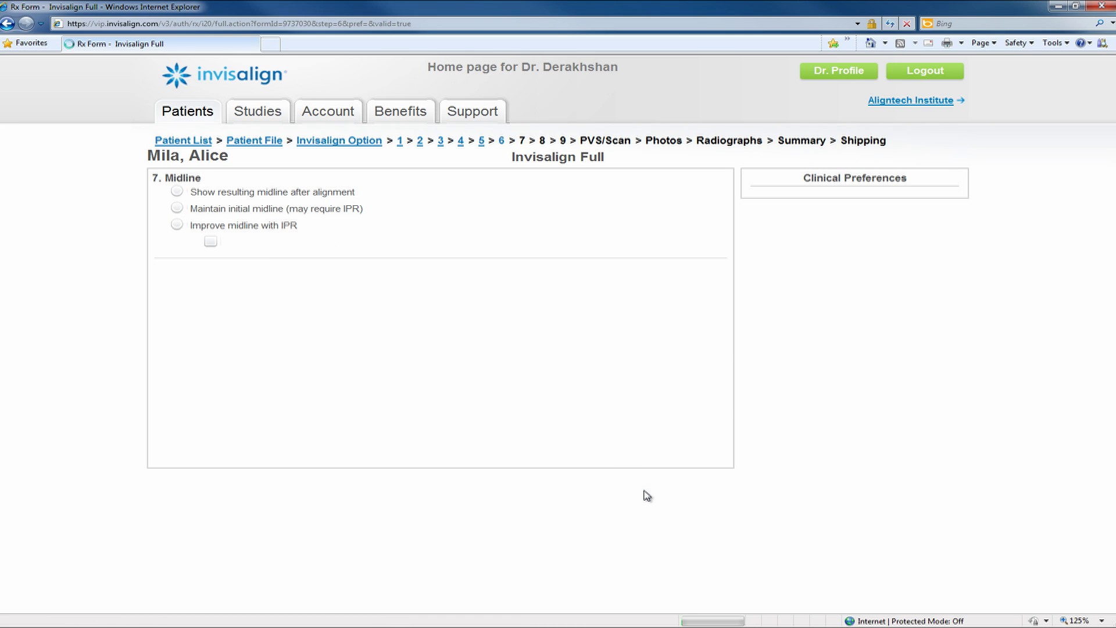
{"action": "left_click", "coordinate": [646, 494]}
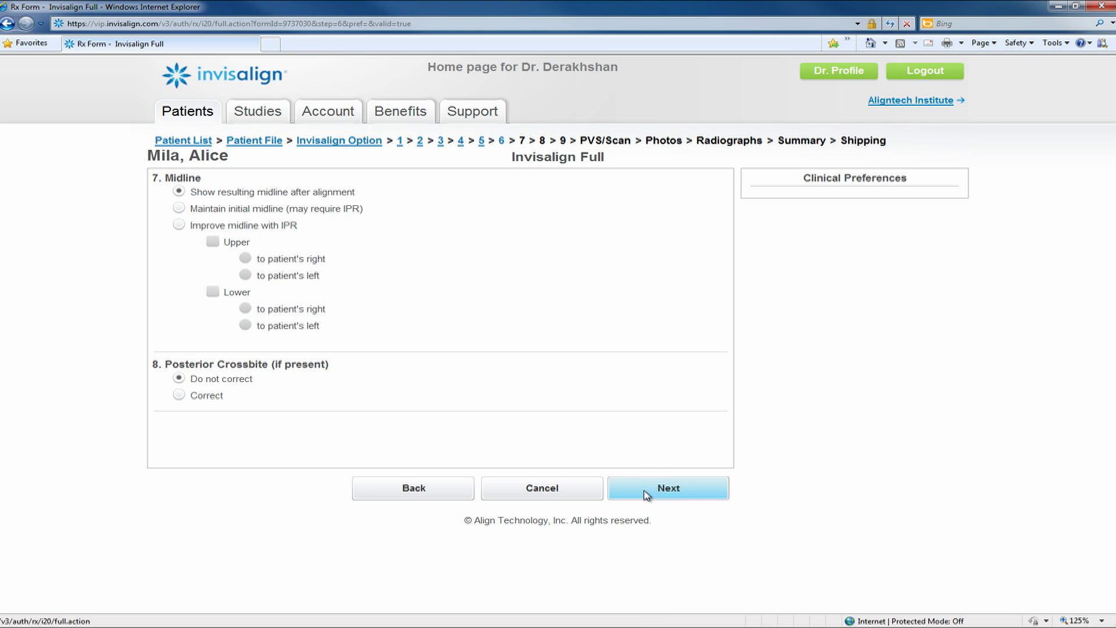
Maintain the initial midline and advance past spacing, extractions and special instructions to PVS/Scan
{"action": "left_click", "coordinate": [180, 208]}
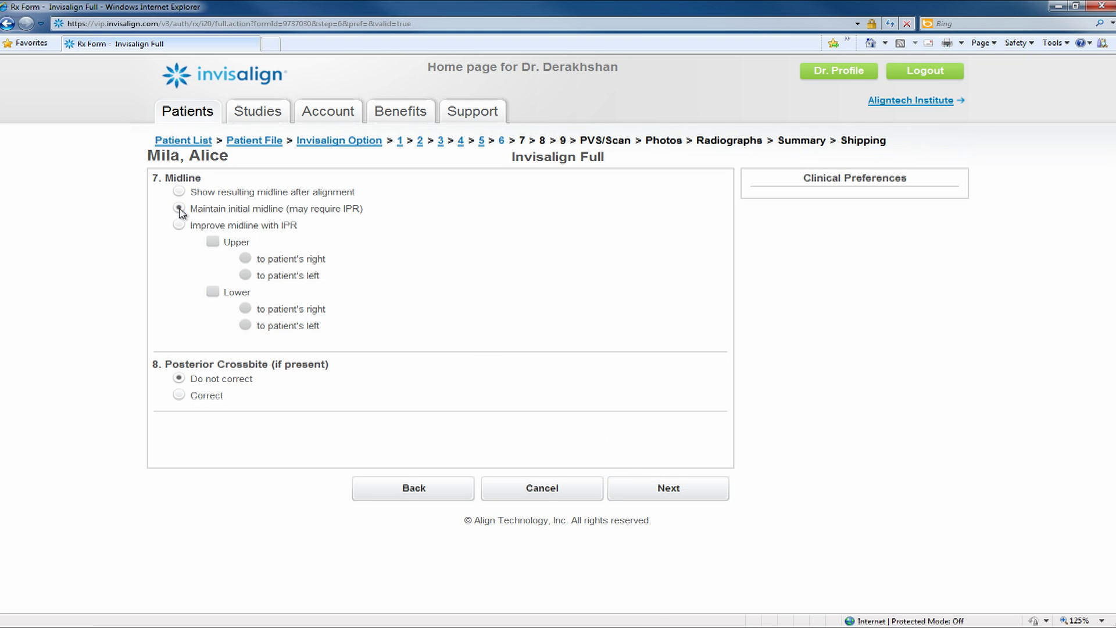
{"action": "left_click", "coordinate": [681, 493]}
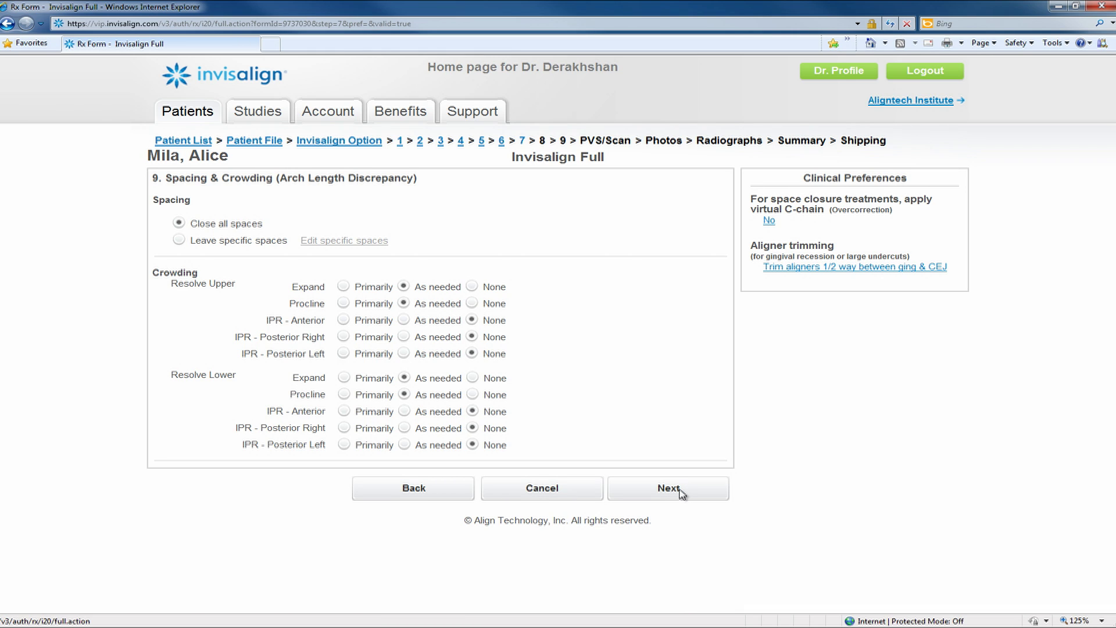
{"action": "left_click", "coordinate": [681, 493]}
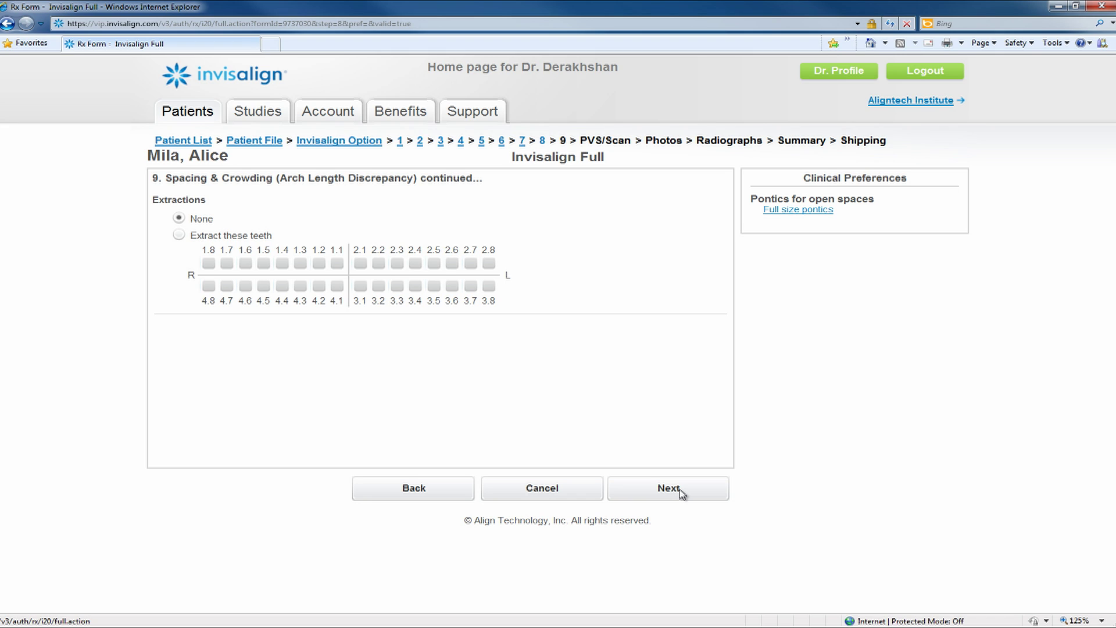
{"action": "left_click", "coordinate": [682, 493]}
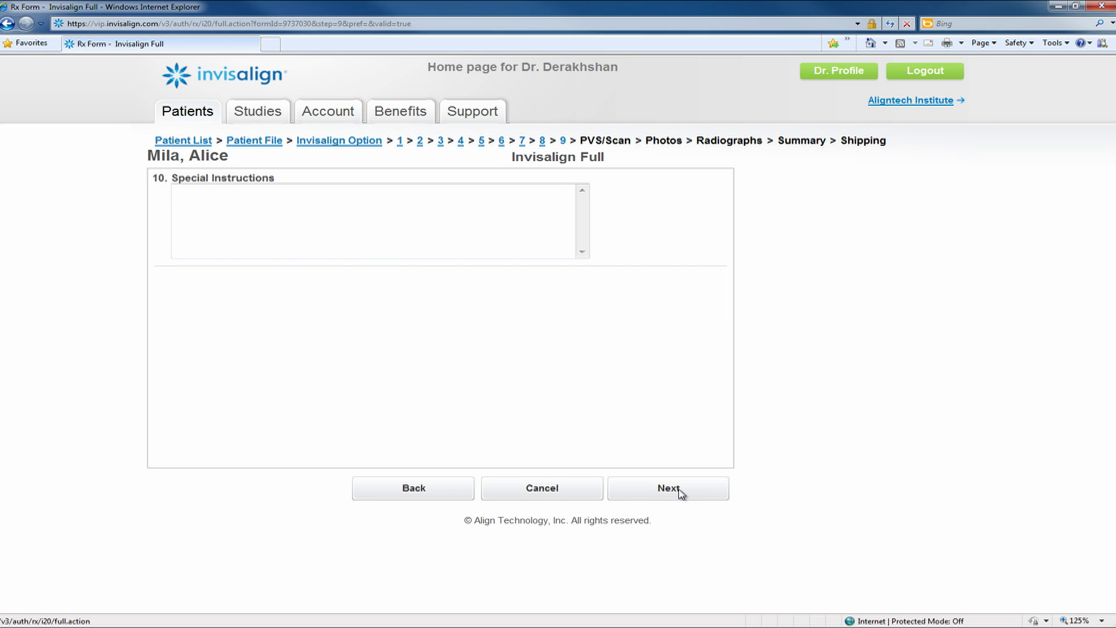
{"action": "left_click", "coordinate": [682, 493]}
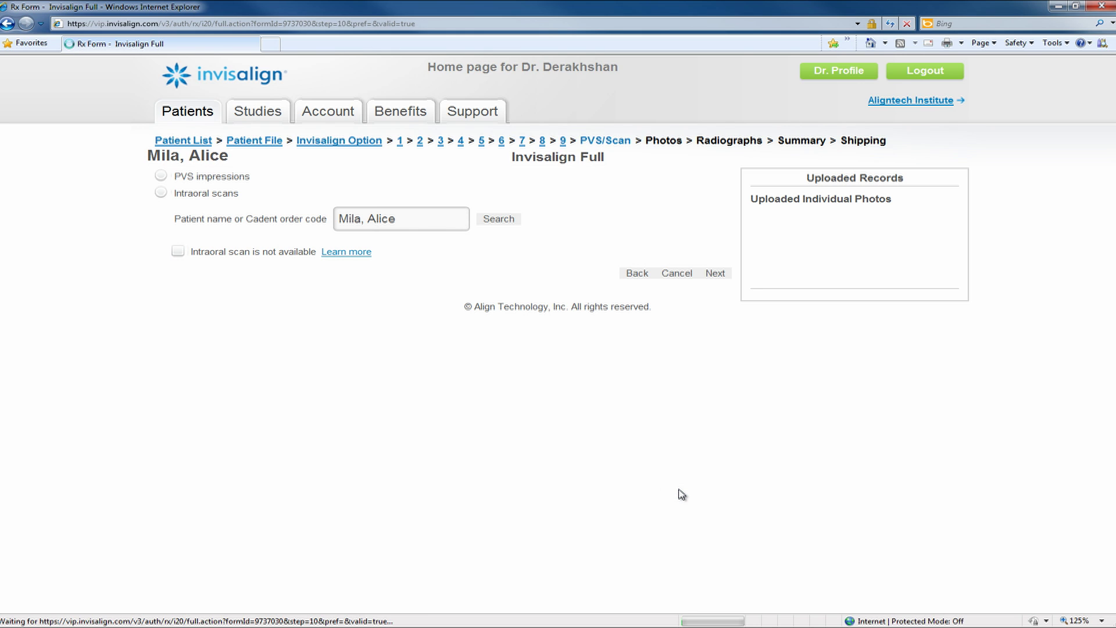
Link the patient's intraoral scan, then pass the Photos and Radiographs steps to the Summary
{"action": "left_click", "coordinate": [164, 193]}
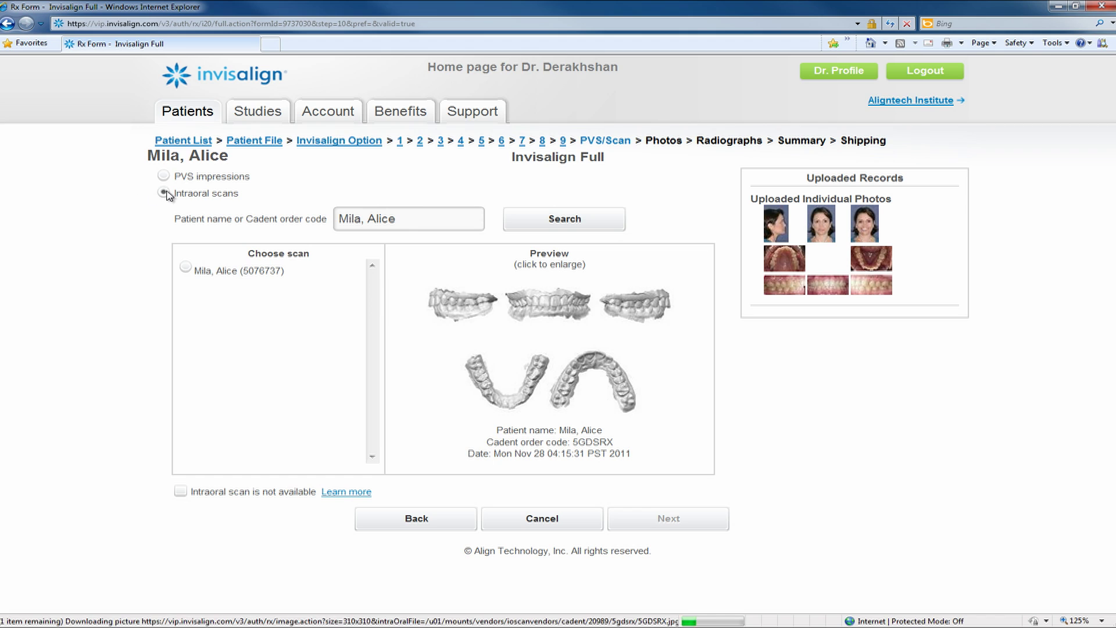
{"action": "left_click", "coordinate": [186, 269]}
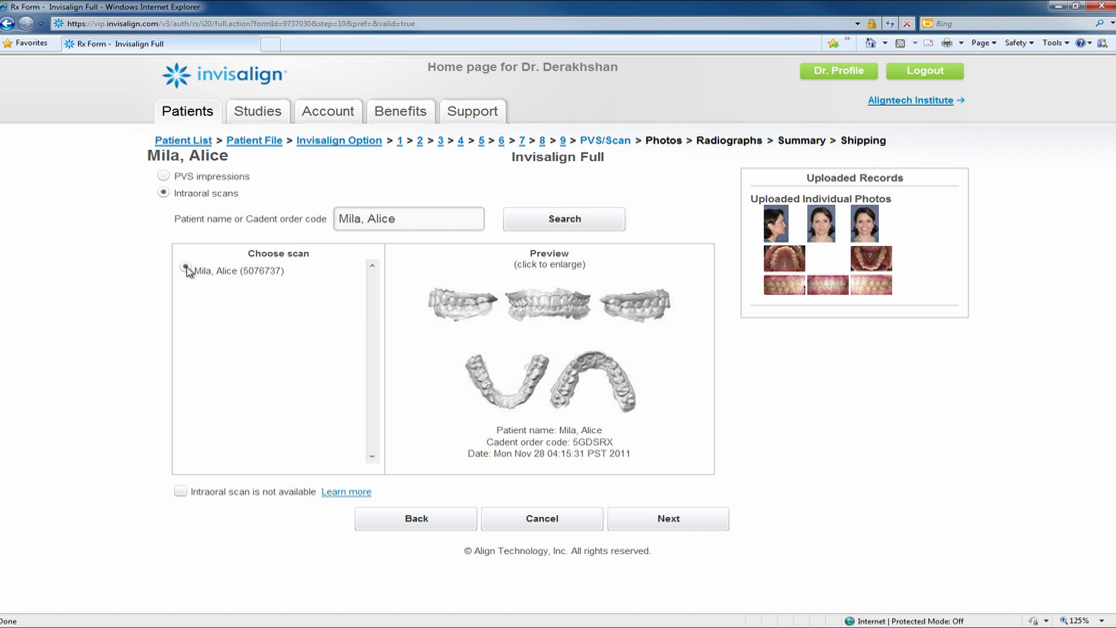
{"action": "left_click", "coordinate": [689, 521]}
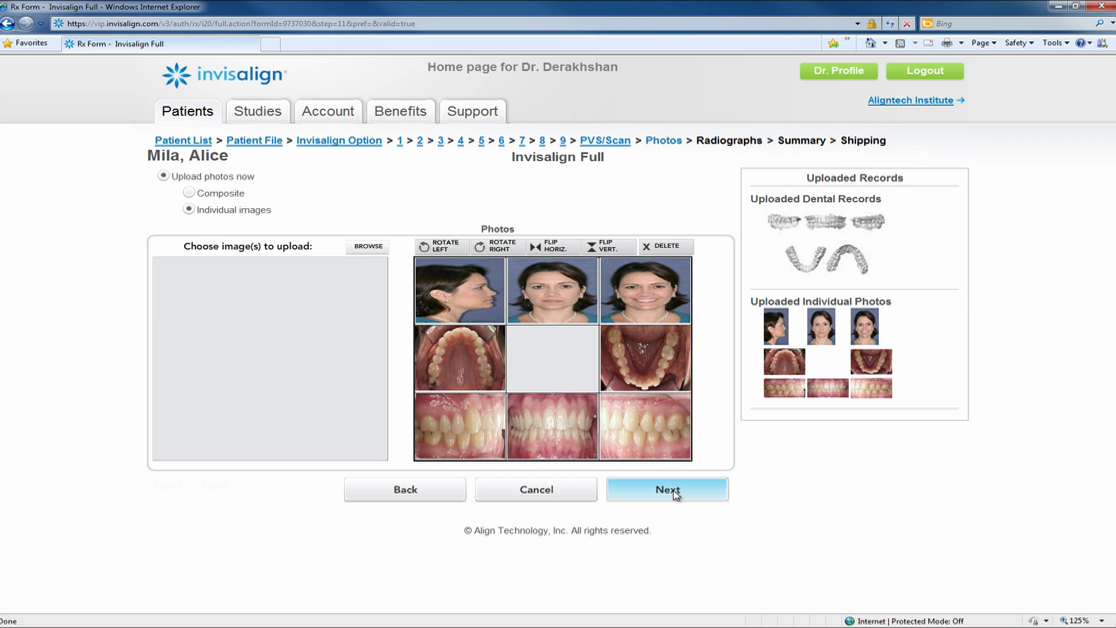
{"action": "left_click", "coordinate": [673, 491]}
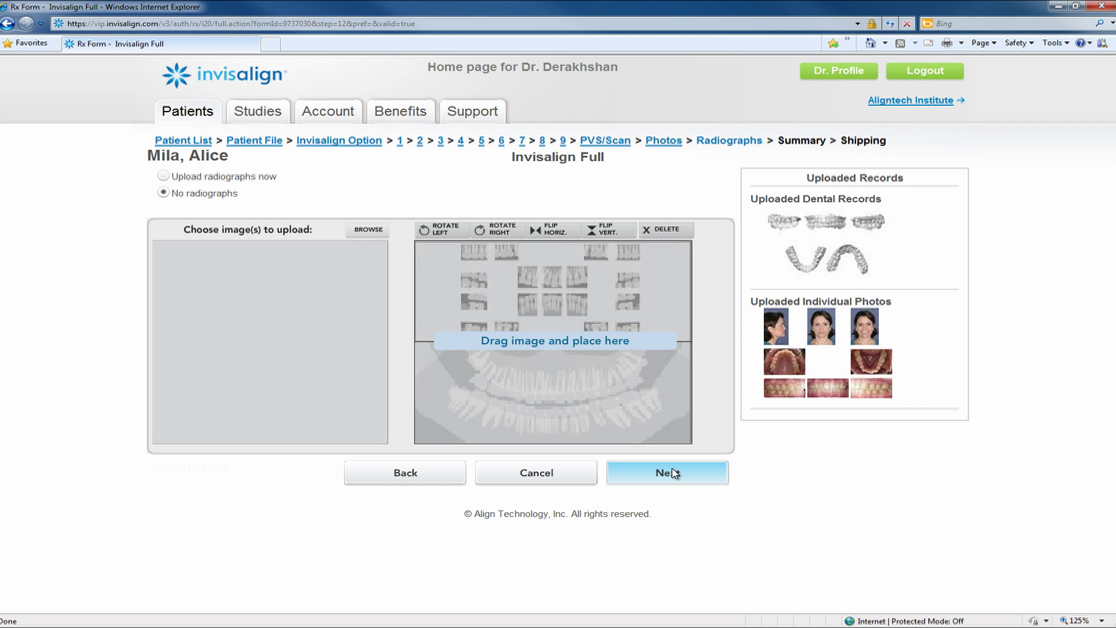
{"action": "left_click", "coordinate": [673, 472]}
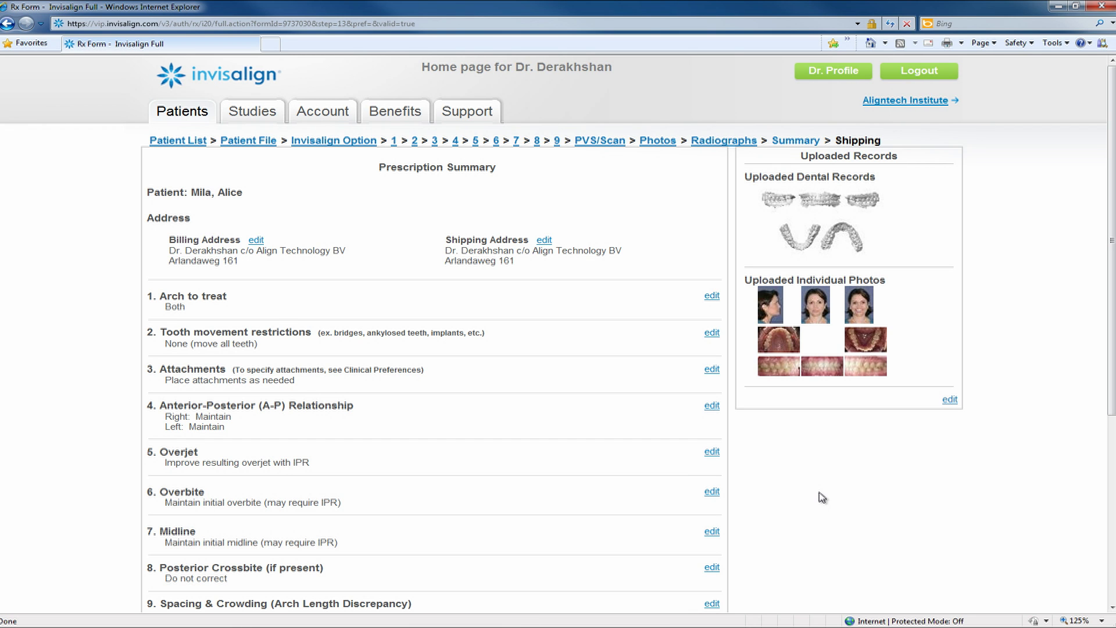
Submit the reviewed Invisalign Full prescription, agree to the terms, and return to the patient's file
{"action": "scroll", "coordinate": [822, 497], "scroll_direction": "down", "scroll_amount": 2}
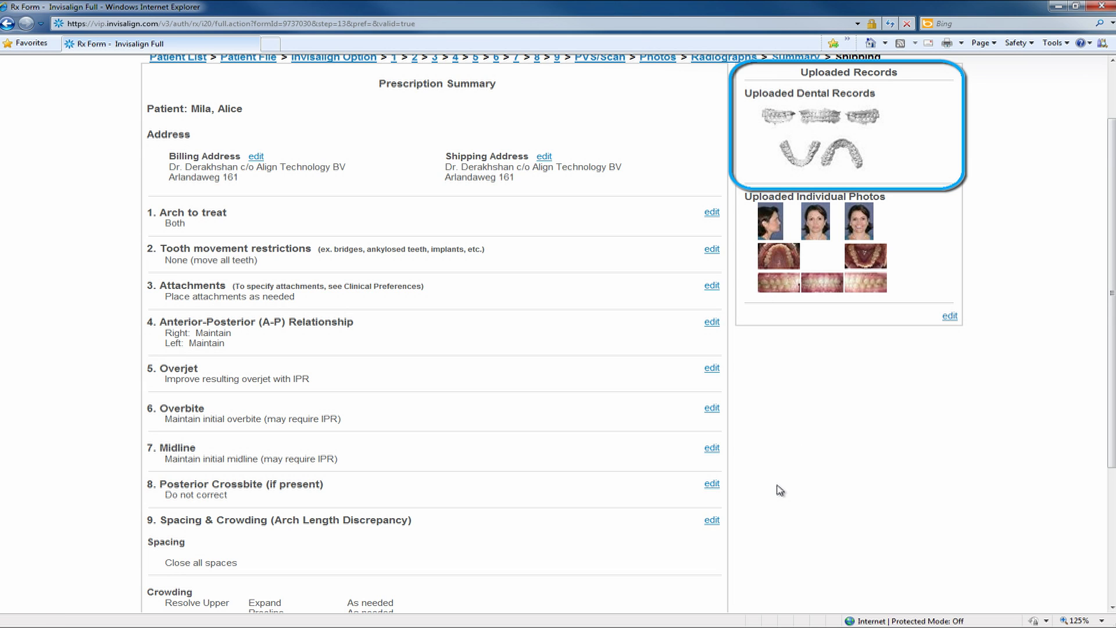
{"action": "scroll", "coordinate": [779, 490], "scroll_direction": "down", "scroll_amount": 4}
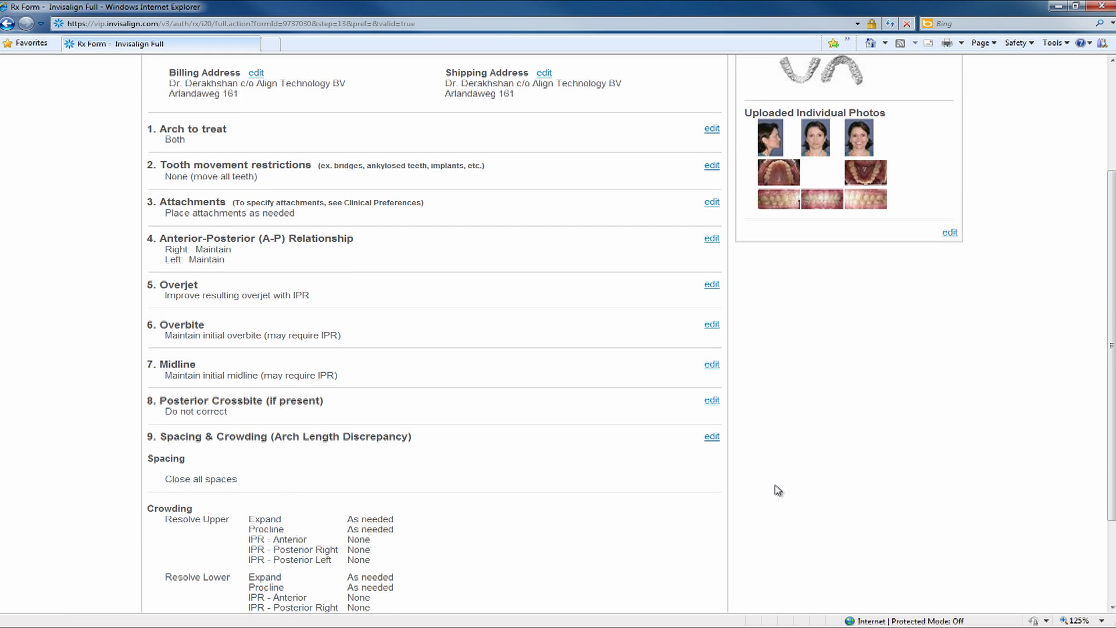
{"action": "scroll", "coordinate": [779, 490], "scroll_direction": "down", "scroll_amount": 1}
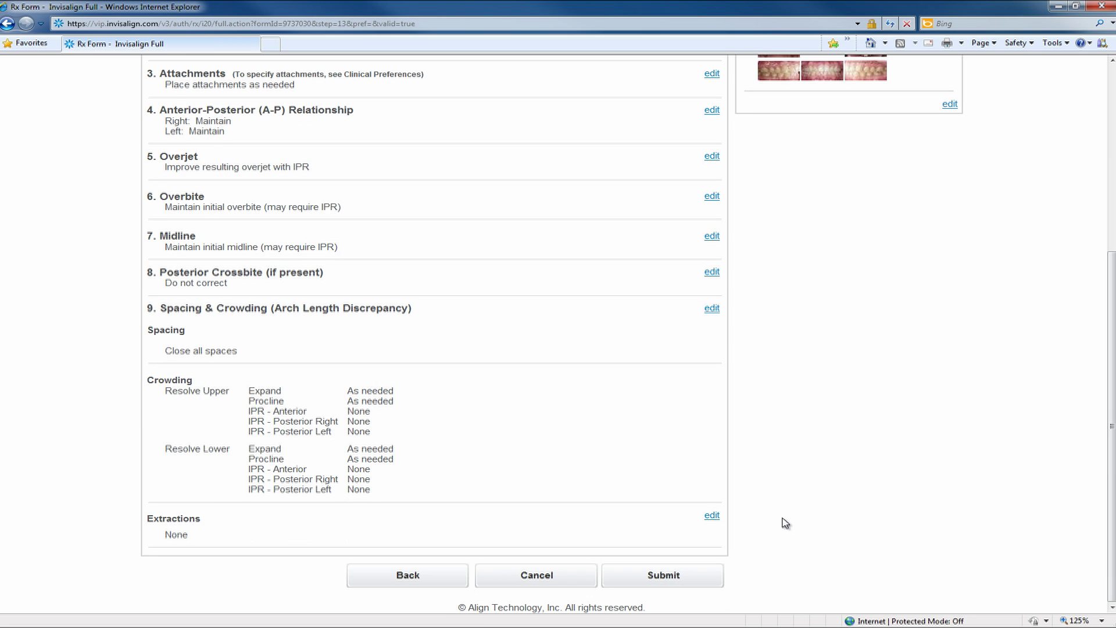
{"action": "left_click", "coordinate": [662, 575]}
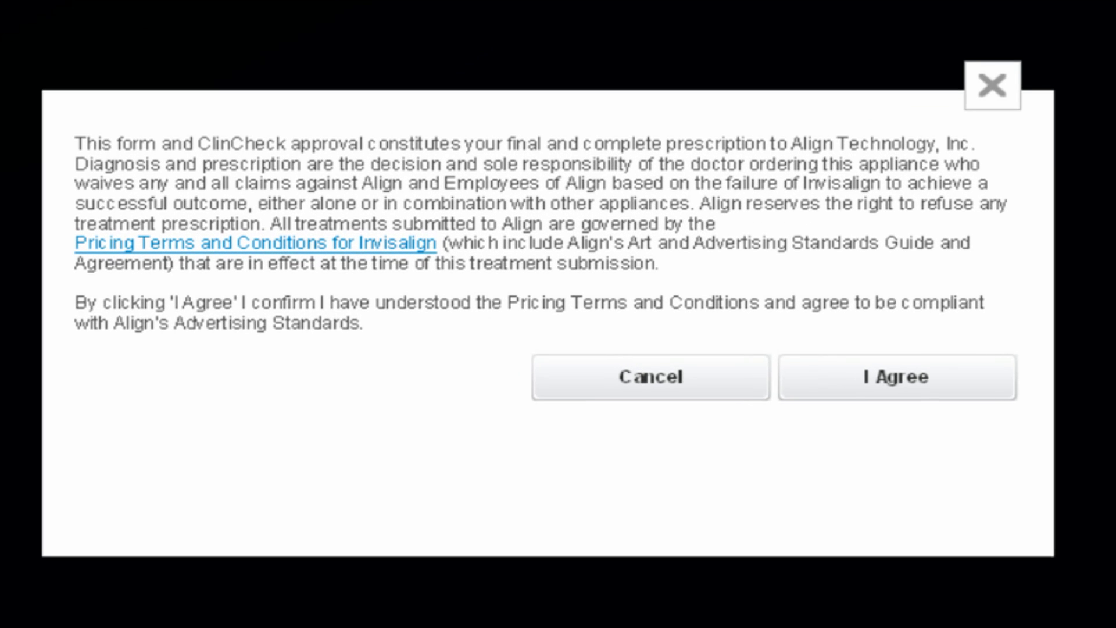
{"action": "left_click", "coordinate": [946, 382]}
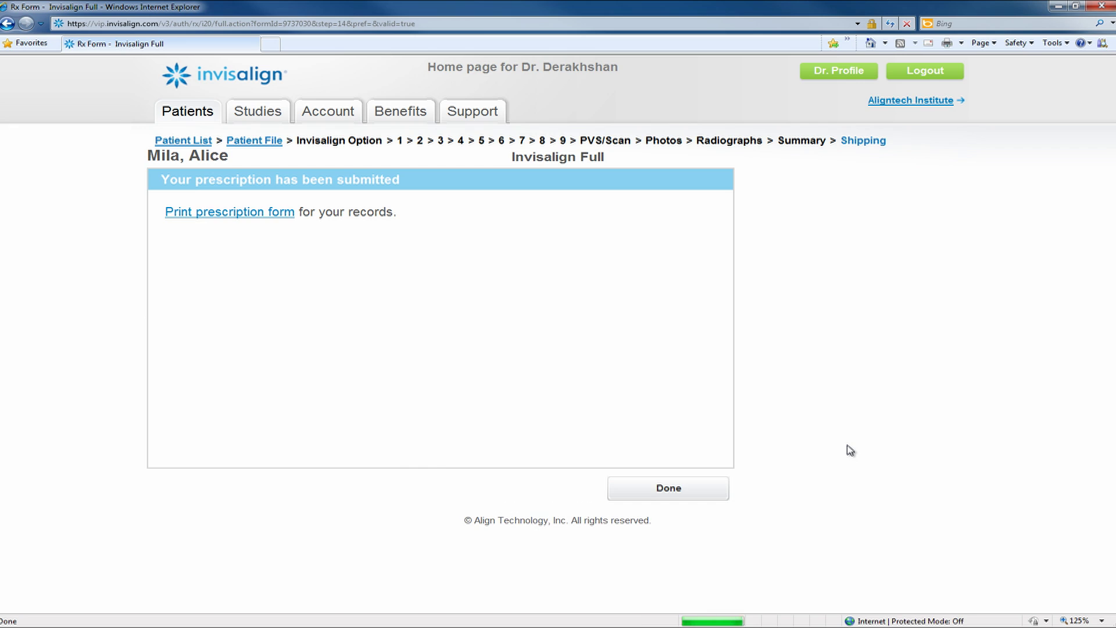
{"action": "left_click", "coordinate": [670, 491]}
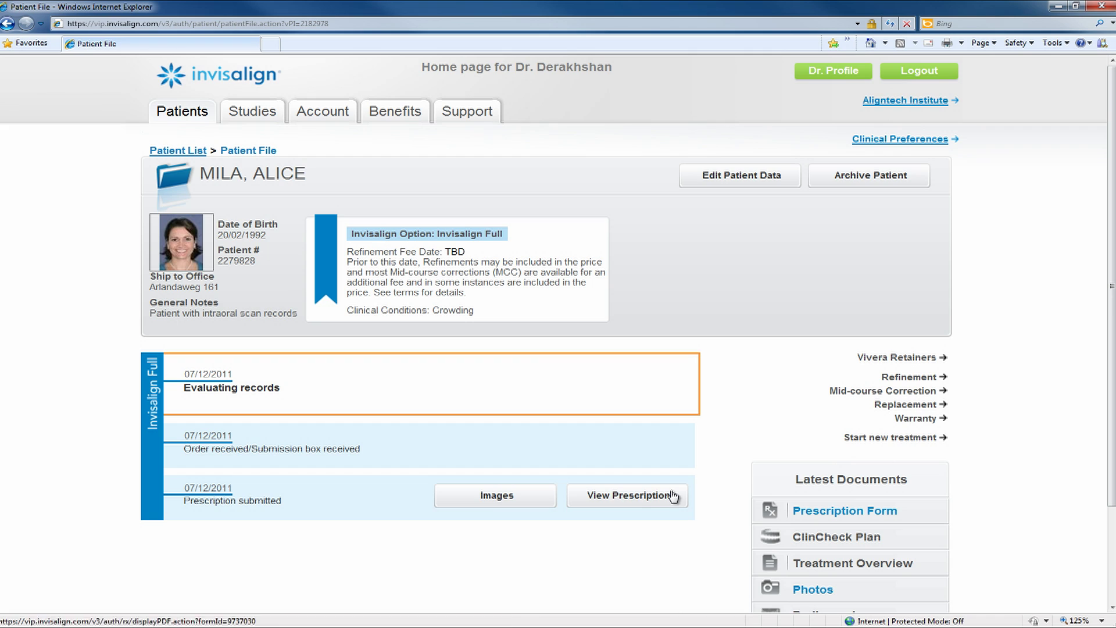